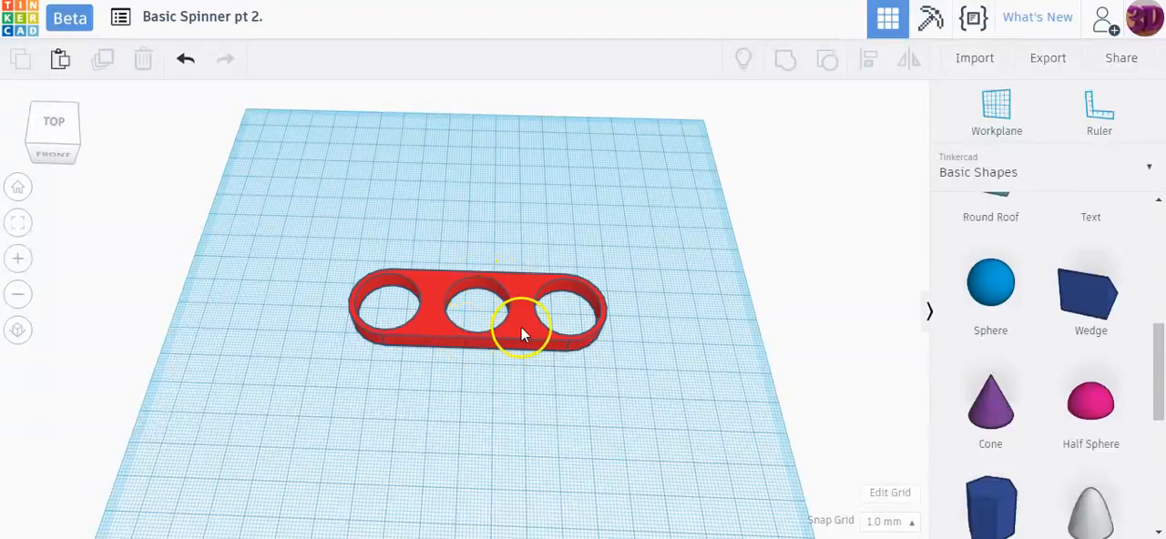
Step: Reposition the red three-hole spinner body slightly near the middle of the workplane
{"action": "left_click_drag", "start_coordinate": [526, 338], "coordinate": [546, 273]}
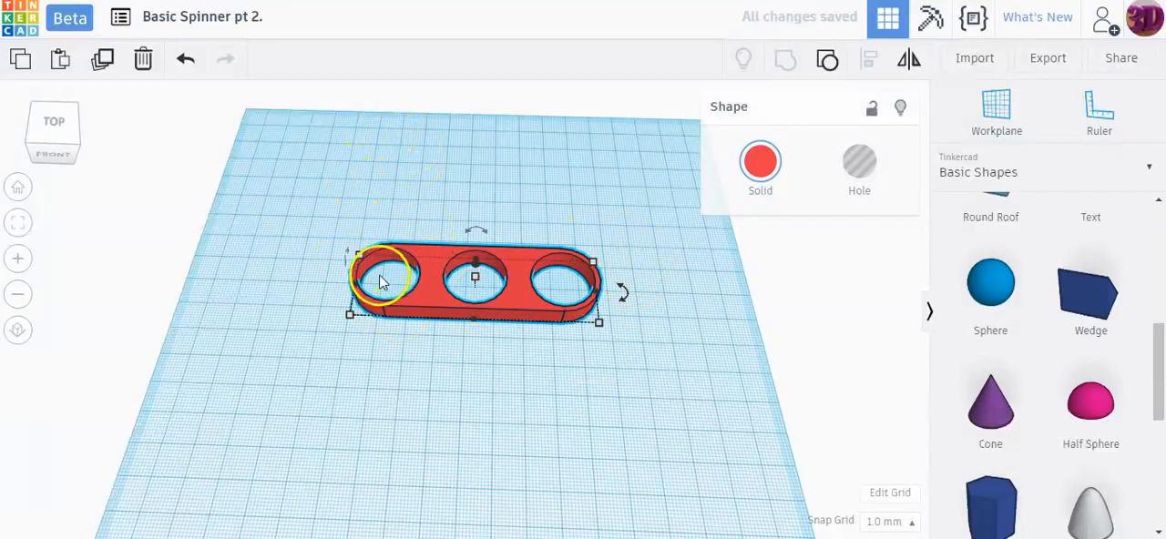
{"action": "left_click", "coordinate": [282, 247]}
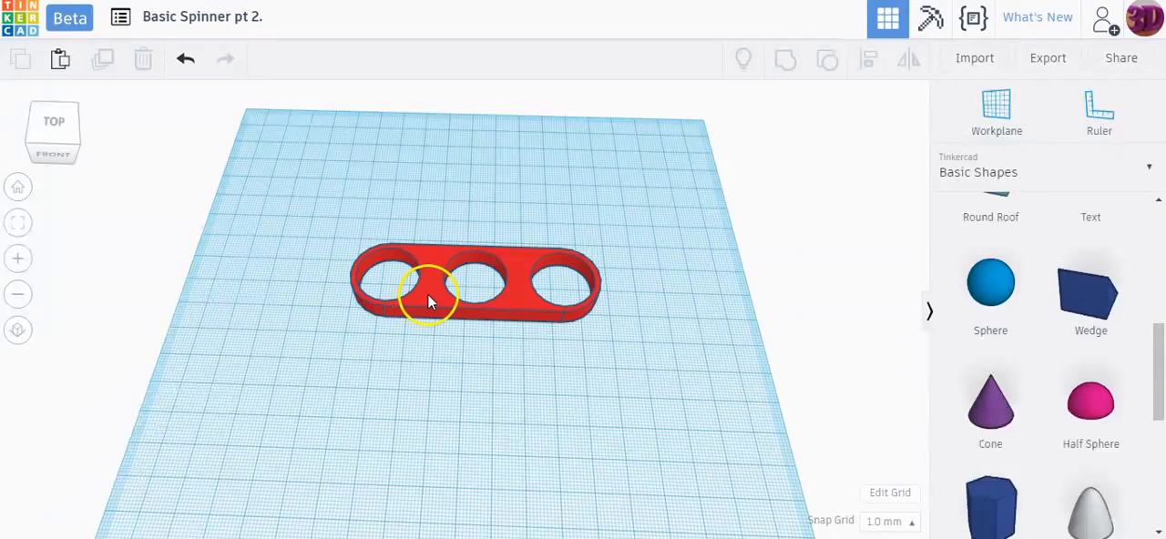
{"action": "left_click", "coordinate": [374, 257]}
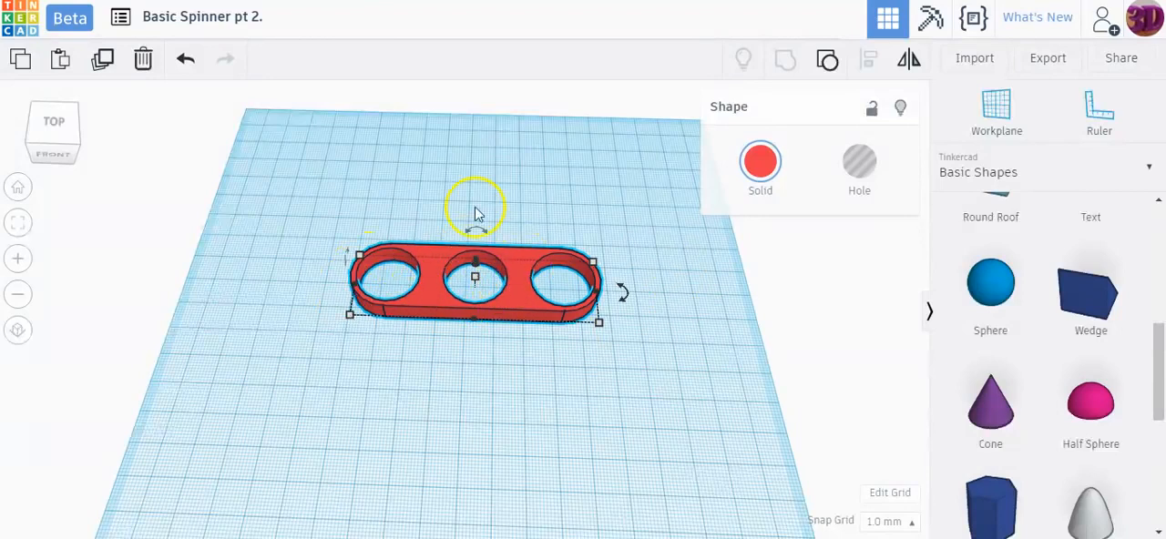
{"action": "left_click", "coordinate": [558, 386]}
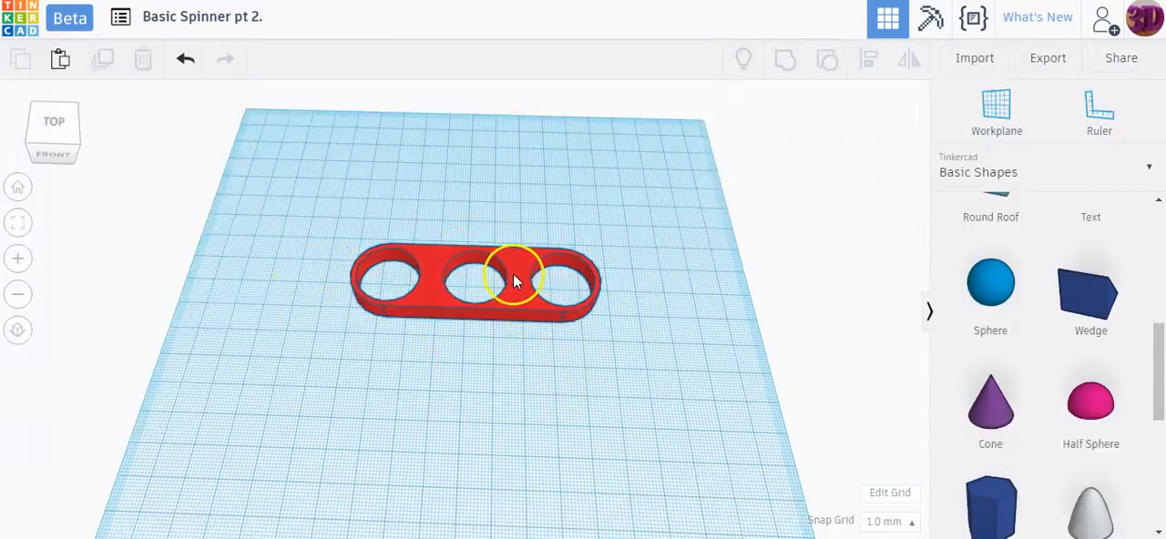
{"action": "left_click_drag", "start_coordinate": [513, 297], "coordinate": [523, 309]}
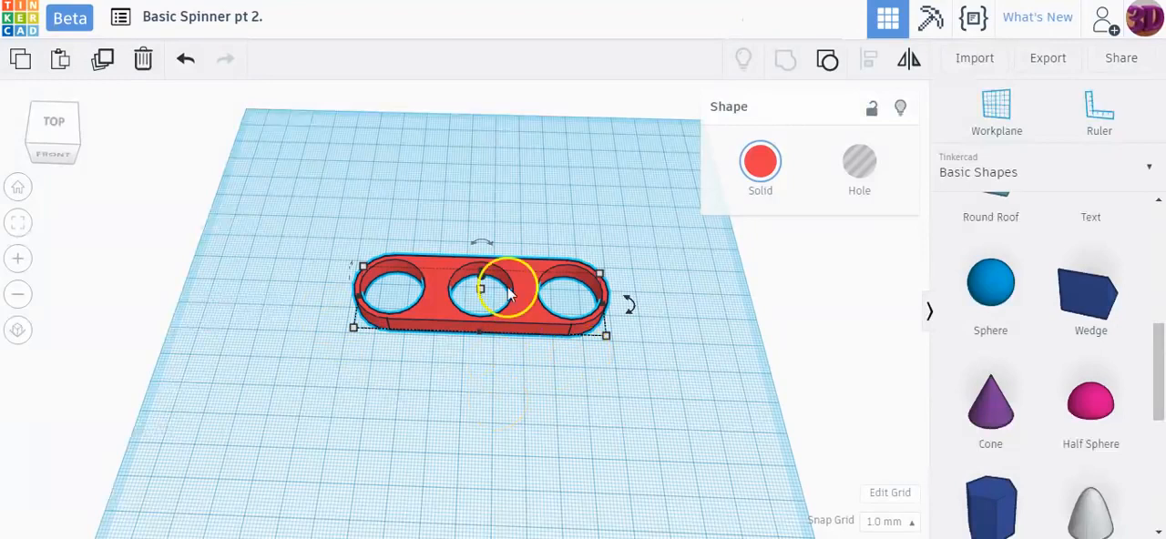
{"action": "left_click", "coordinate": [533, 220]}
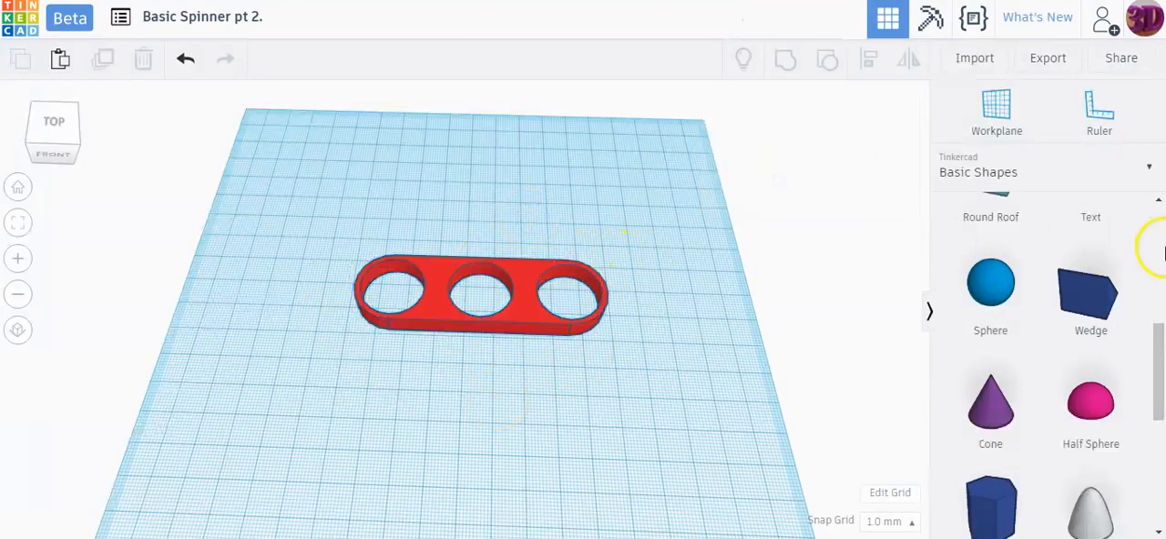
Step: Place a box hole from Basic Shapes on the workplane behind the spinner body, clear of it
{"action": "scroll", "coordinate": [1163, 241], "scroll_direction": "up", "scroll_amount": 5}
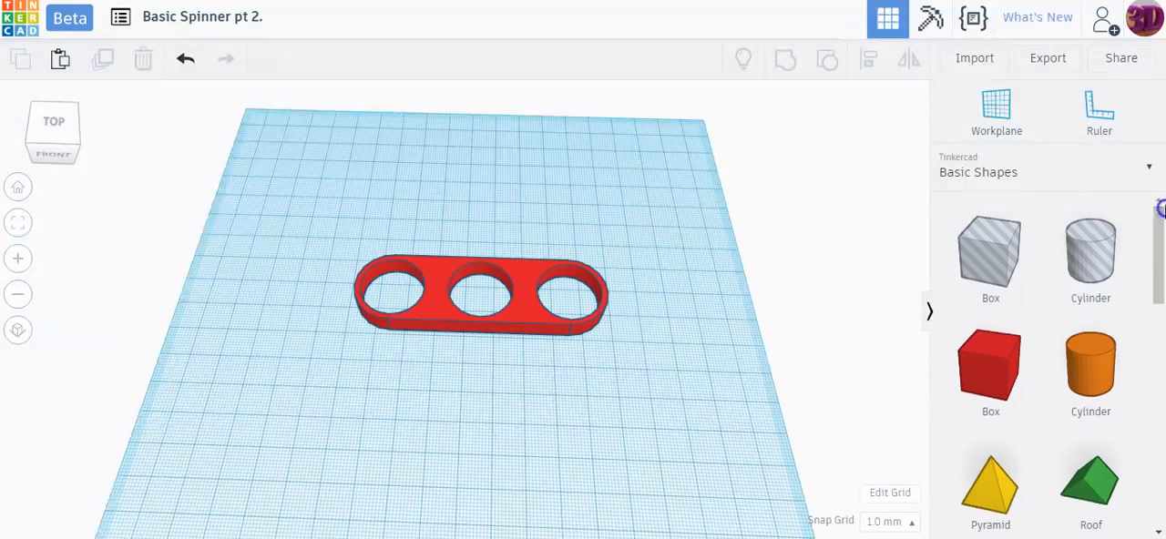
{"action": "left_click_drag", "start_coordinate": [989, 250], "coordinate": [650, 338]}
{"action": "left_click", "coordinate": [553, 385]}
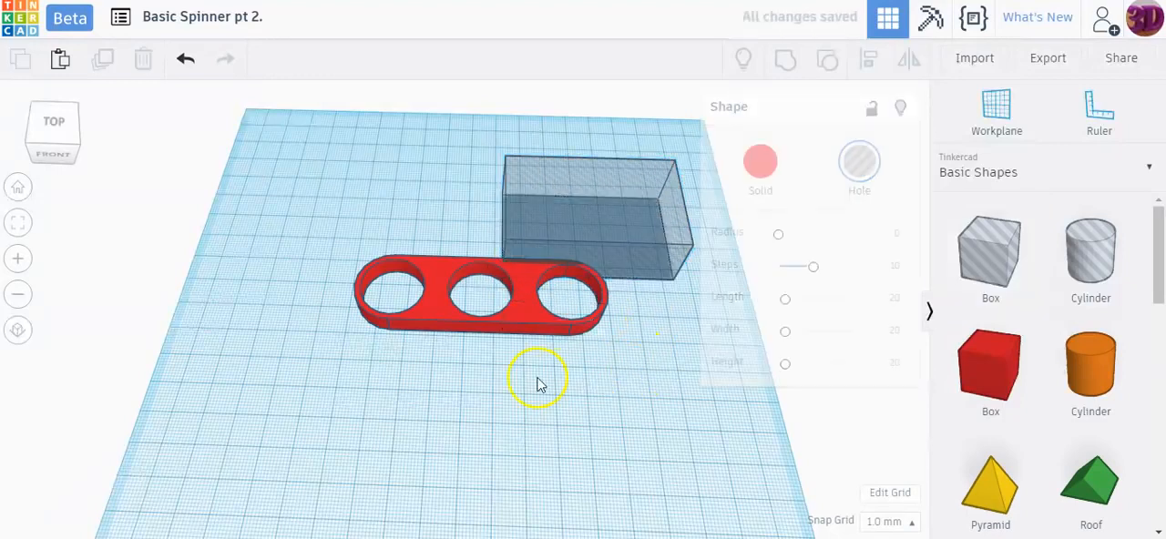
{"action": "left_click_drag", "start_coordinate": [544, 220], "coordinate": [532, 178]}
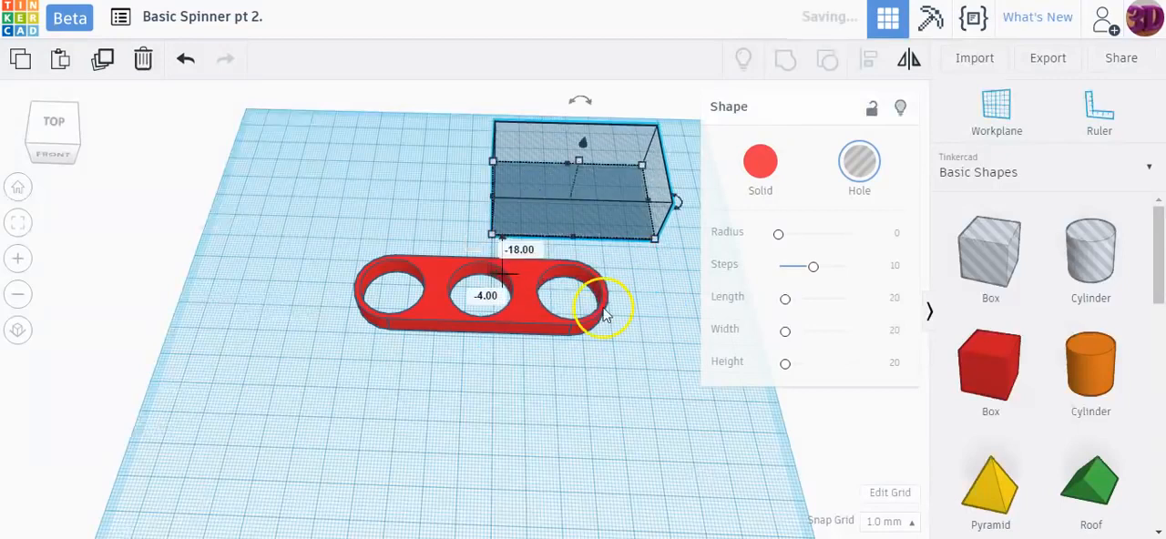
Step: Check the spinner body's overall length and work out half of it in Calculator by dividing 85.5 by 2
{"action": "left_click", "coordinate": [528, 324]}
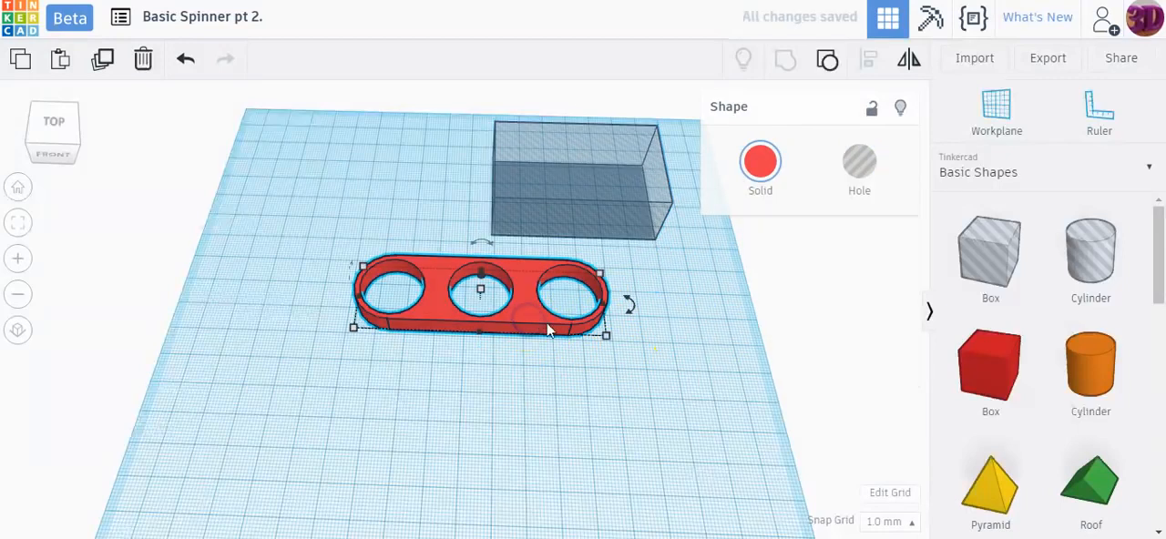
{"action": "left_click", "coordinate": [607, 338]}
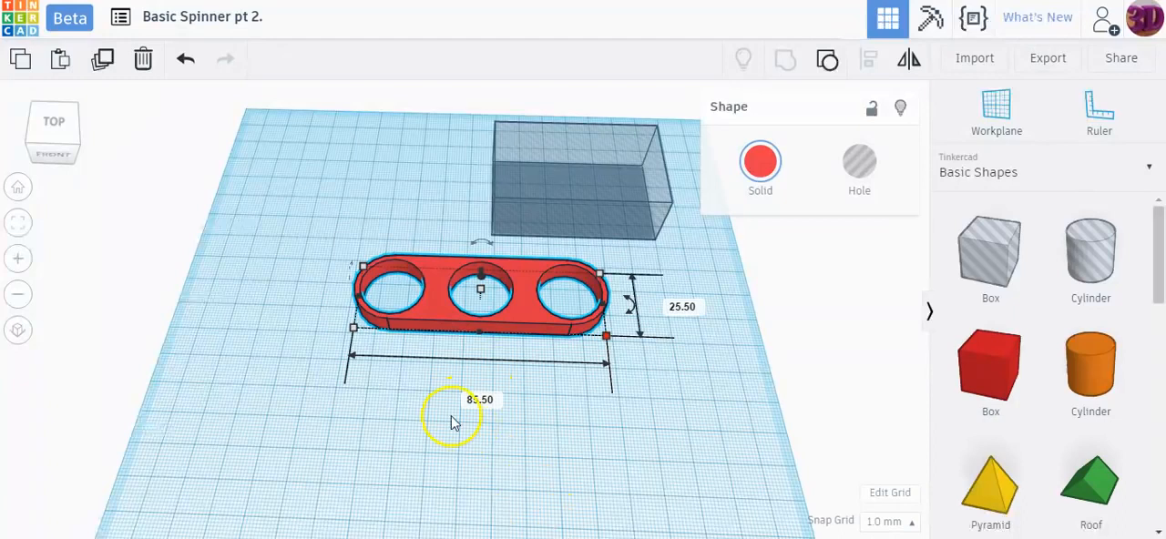
{"action": "key", "text": "XF86Calculator"}
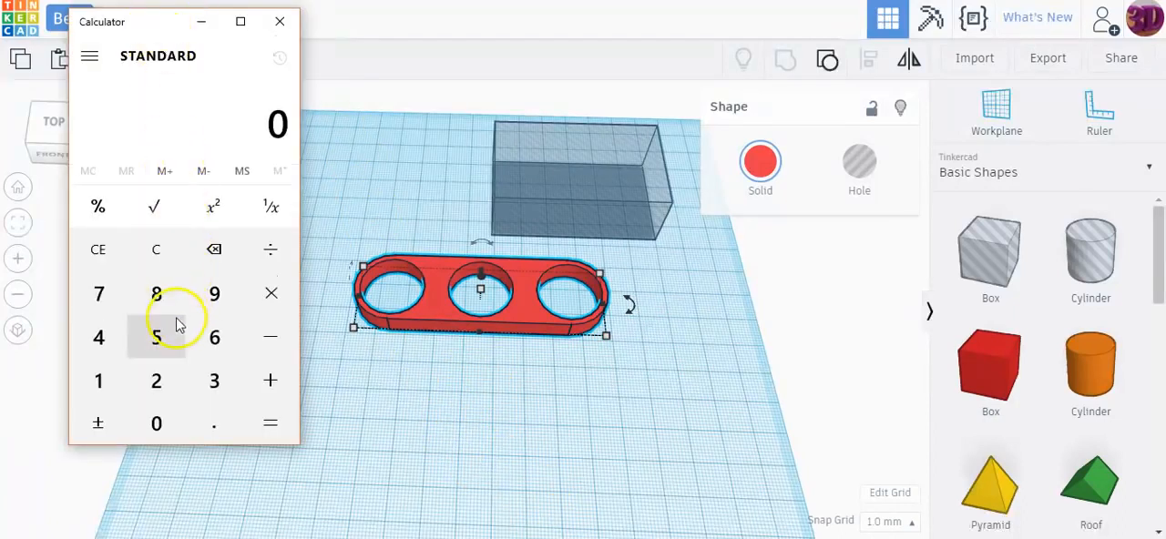
{"action": "left_click", "coordinate": [157, 295]}
{"action": "left_click", "coordinate": [157, 338]}
{"action": "left_click", "coordinate": [213, 423]}
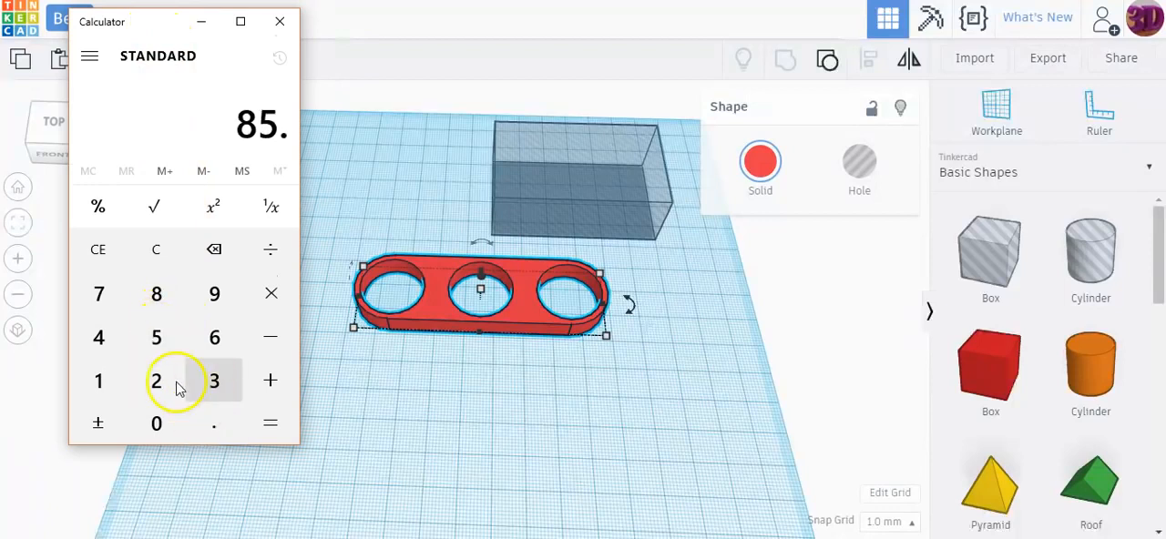
{"action": "left_click", "coordinate": [157, 346]}
{"action": "left_click", "coordinate": [270, 251]}
{"action": "left_click", "coordinate": [156, 381]}
{"action": "left_click", "coordinate": [264, 421]}
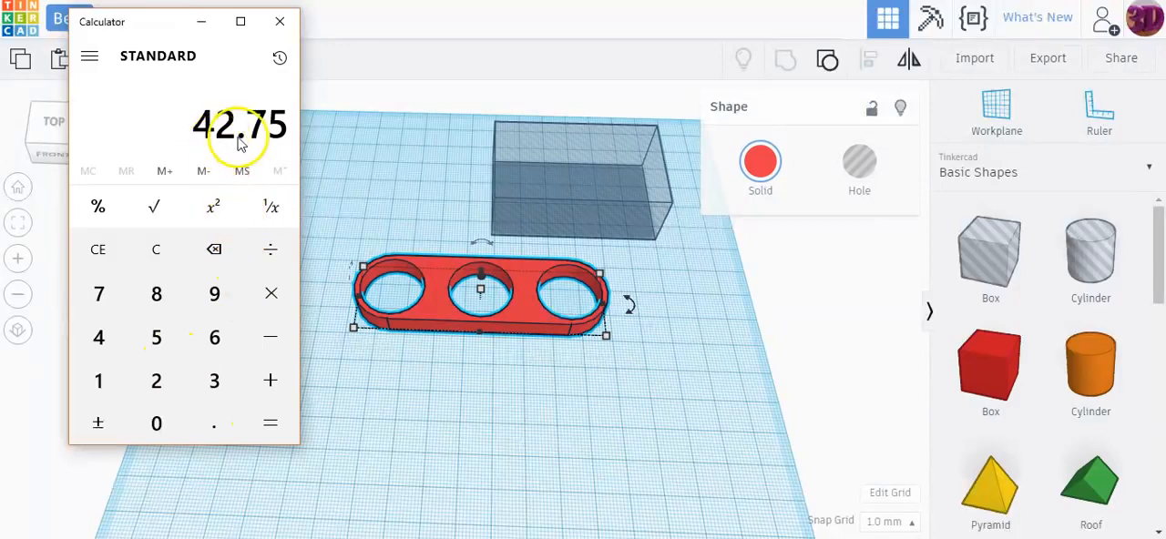
Step: Set the box hole's length along the spinner to 42.75 mm and move the box over the spinner body
{"action": "left_click", "coordinate": [555, 187]}
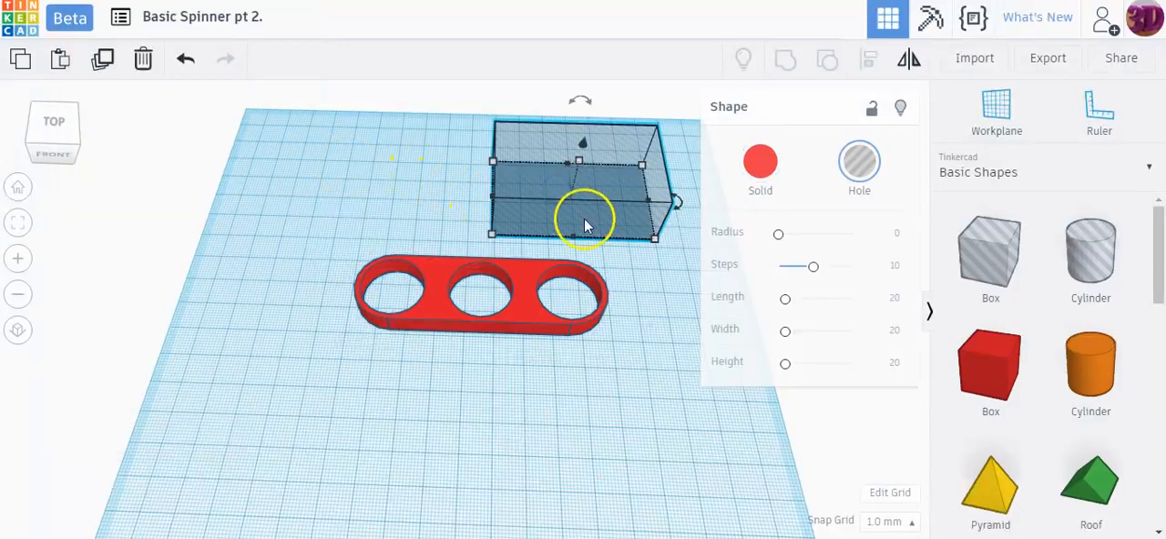
{"action": "left_click_drag", "start_coordinate": [625, 213], "coordinate": [506, 227]}
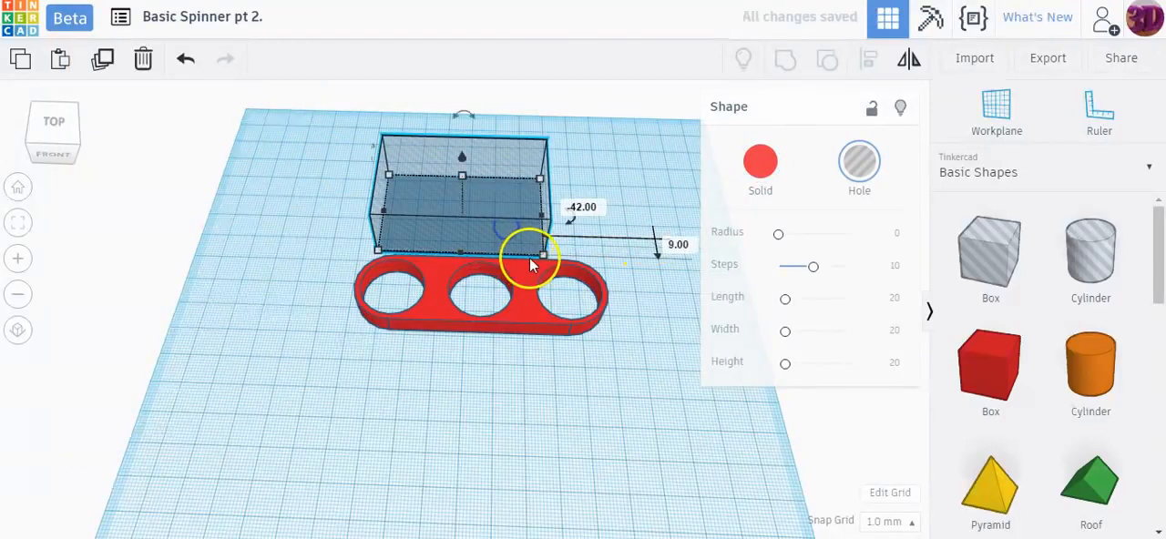
{"action": "left_click", "coordinate": [458, 320]}
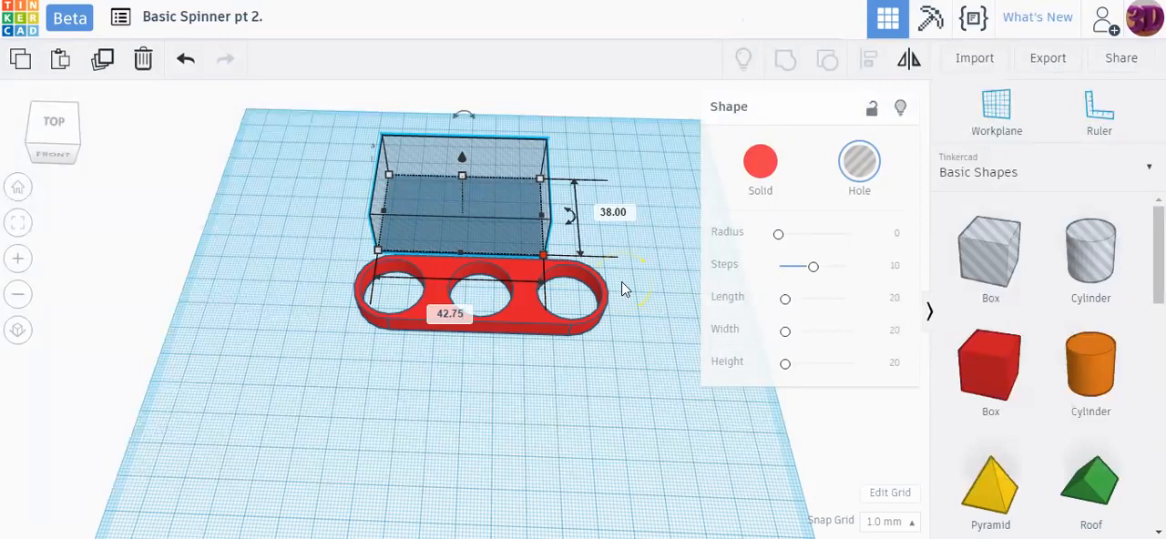
{"action": "left_click_drag", "start_coordinate": [458, 195], "coordinate": [531, 302]}
Step: Align the box hole flush with the spinner's right end and centre both shapes front to back
{"action": "left_click_drag", "start_coordinate": [312, 193], "coordinate": [647, 388]}
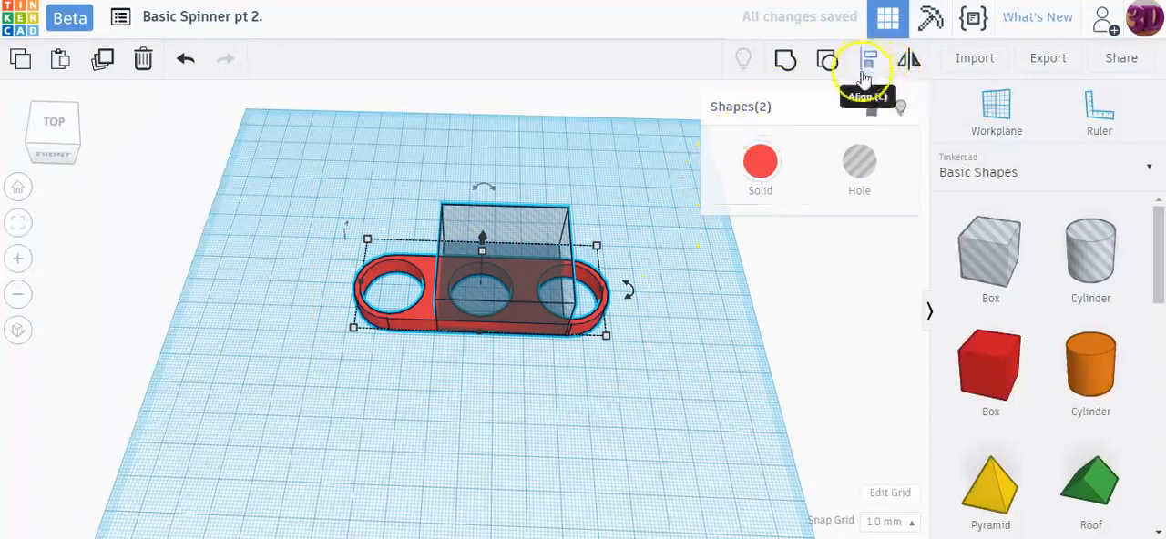
{"action": "left_click", "coordinate": [865, 74]}
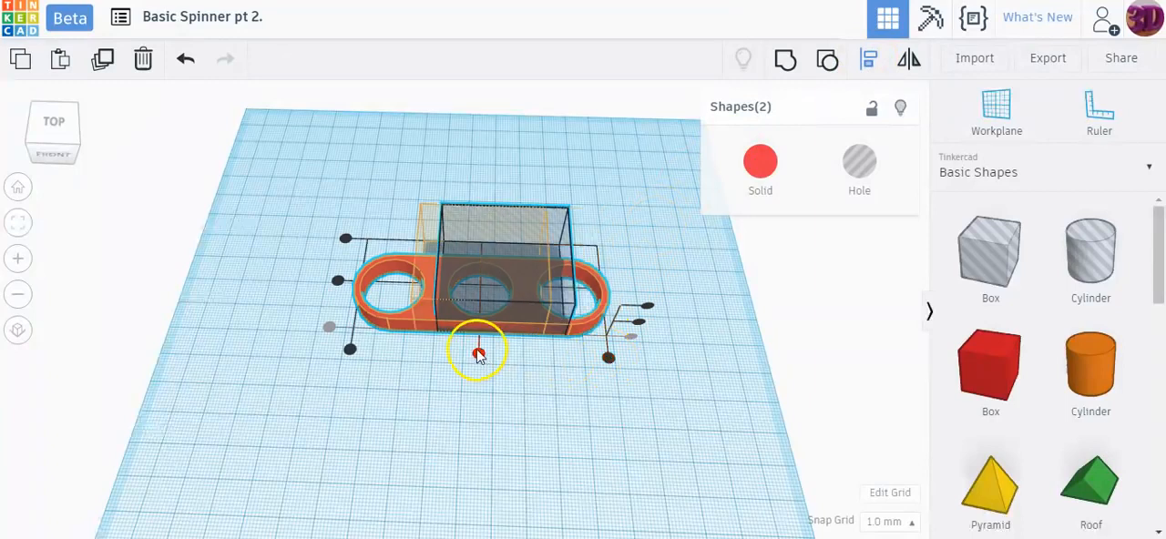
{"action": "left_click", "coordinate": [608, 360]}
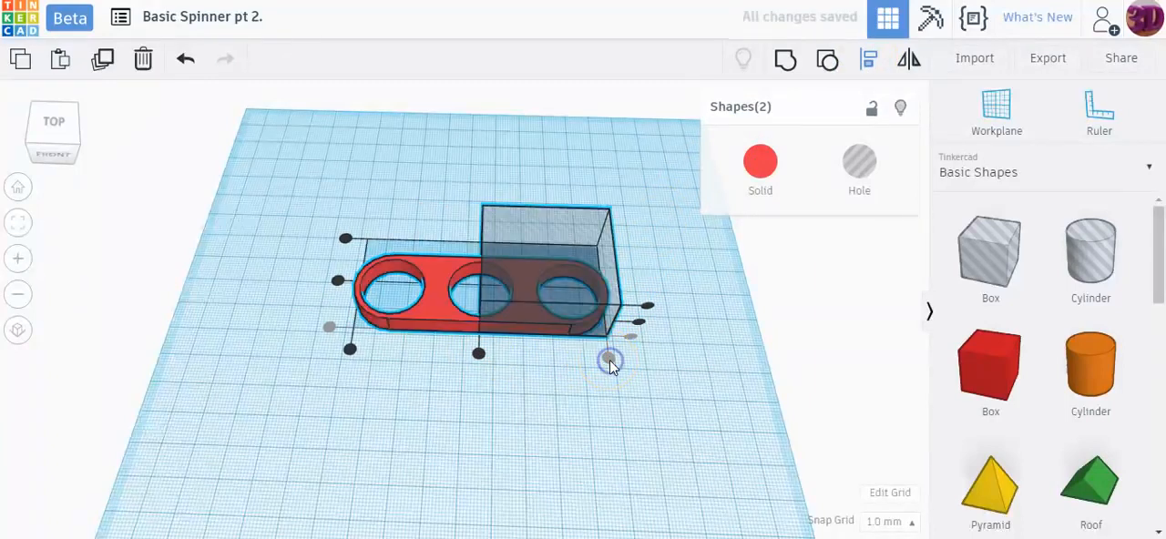
{"action": "left_click", "coordinate": [340, 282]}
Step: Group the box hole with the spinner body to cut away its right half
{"action": "right_click_drag", "start_coordinate": [698, 242], "coordinate": [690, 351]}
{"action": "left_click", "coordinate": [690, 351]}
{"action": "left_click_drag", "start_coordinate": [310, 186], "coordinate": [683, 399]}
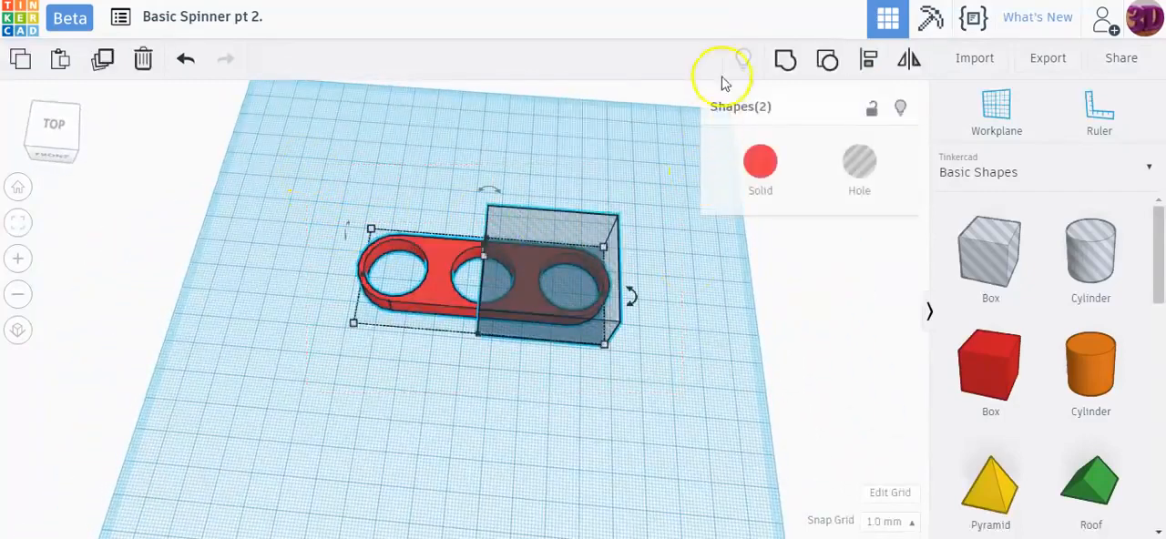
{"action": "left_click", "coordinate": [781, 60]}
{"action": "left_click", "coordinate": [401, 355]}
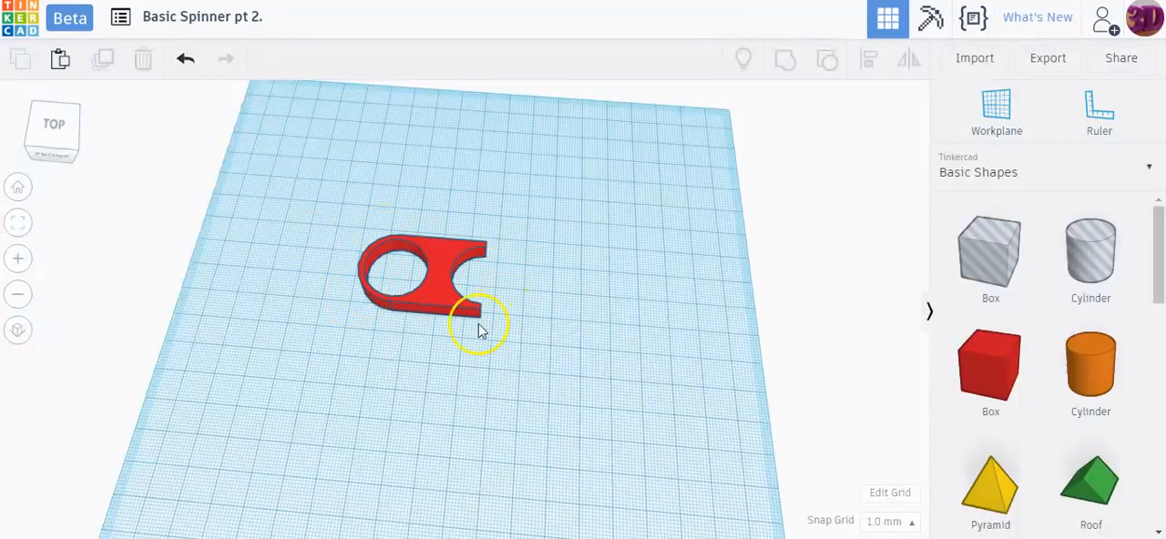
Step: Duplicate the remaining spinner half in place and flip the copy end for end along its length
{"action": "left_click", "coordinate": [436, 289]}
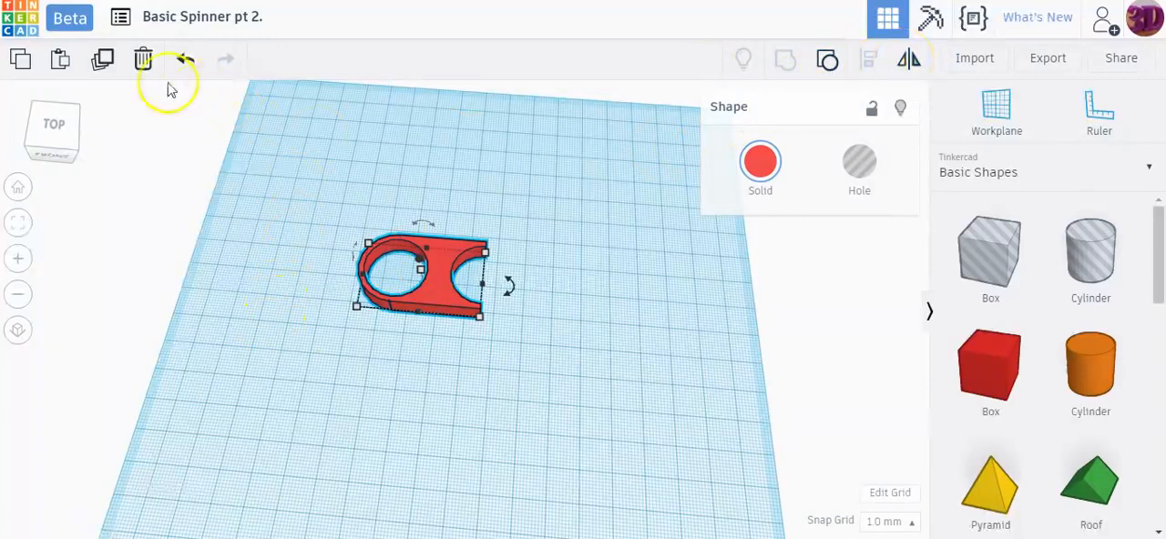
{"action": "left_click", "coordinate": [105, 62]}
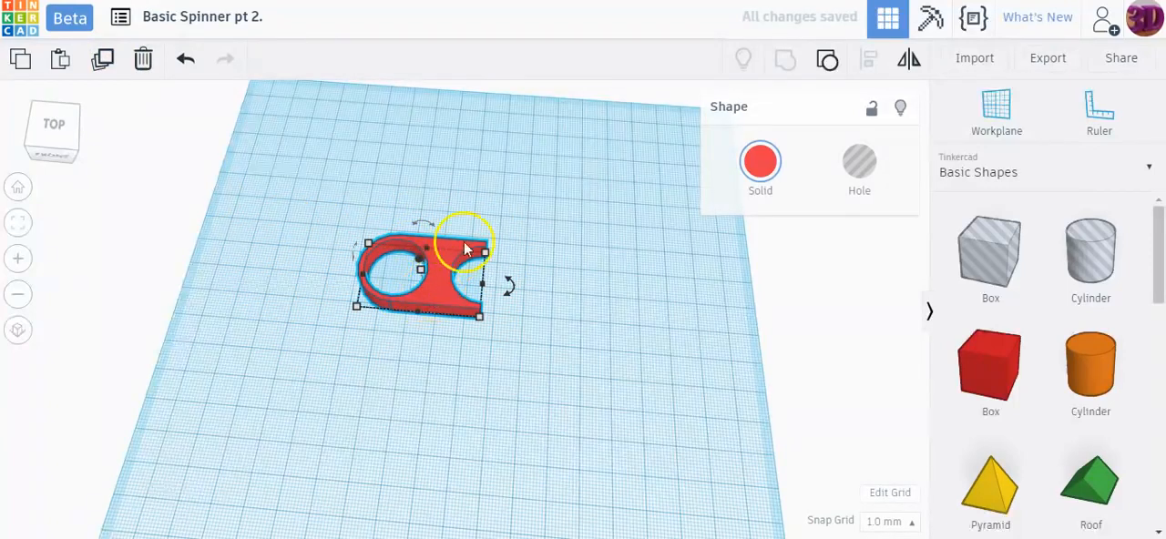
{"action": "left_click", "coordinate": [908, 59]}
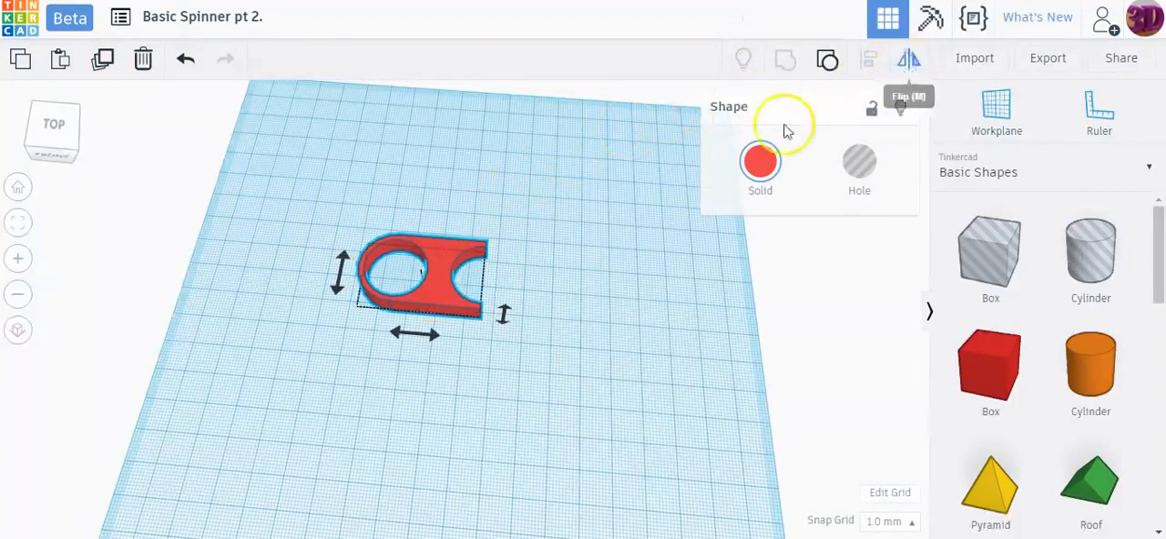
{"action": "left_click", "coordinate": [418, 334]}
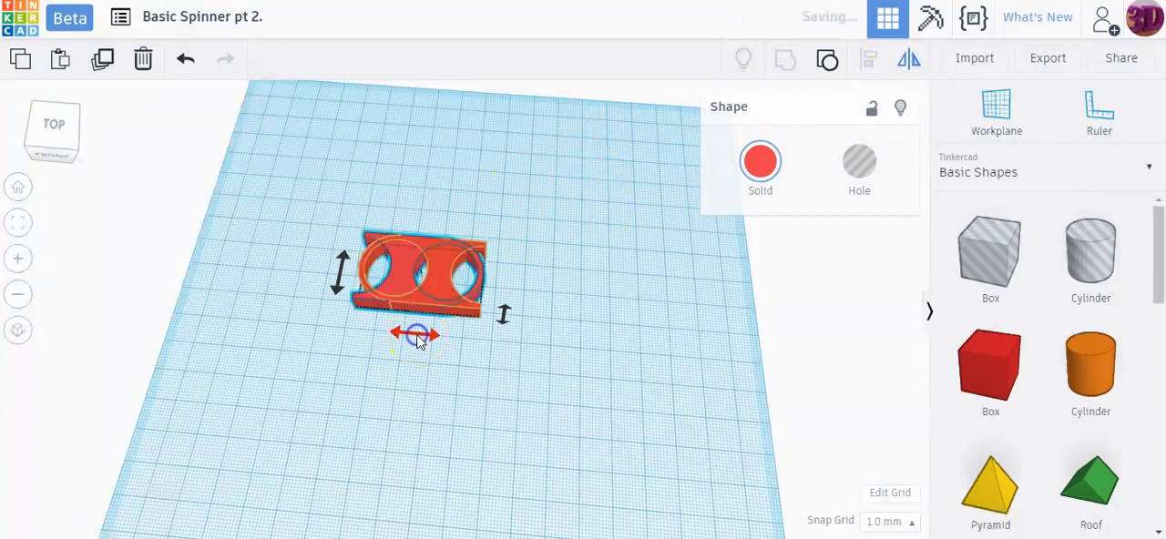
{"action": "left_click", "coordinate": [451, 383]}
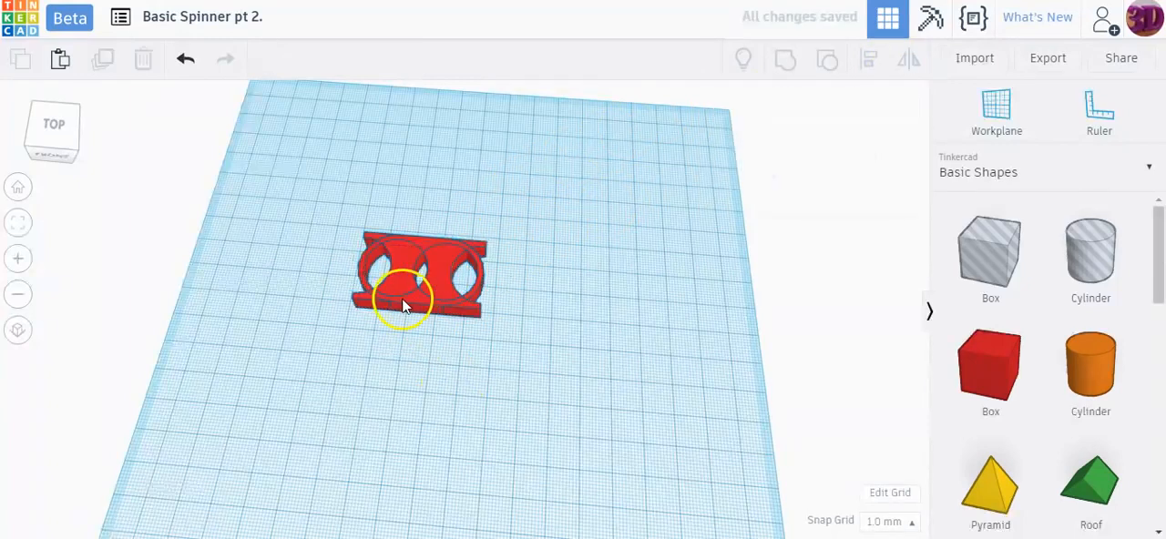
Step: Move the two spinner halves end to end into a three-hole body and centre-align them front to back
{"action": "left_click_drag", "start_coordinate": [402, 297], "coordinate": [347, 360]}
{"action": "left_click_drag", "start_coordinate": [415, 265], "coordinate": [489, 332]}
{"action": "left_click_drag", "start_coordinate": [285, 271], "coordinate": [489, 369]}
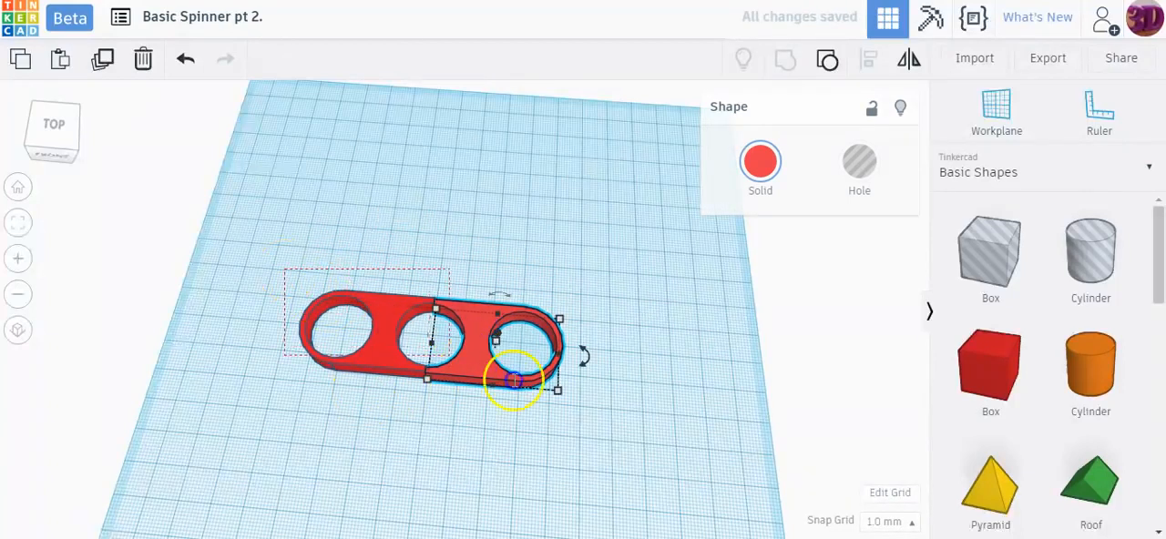
{"action": "left_click_drag", "start_coordinate": [649, 440], "coordinate": [648, 439]}
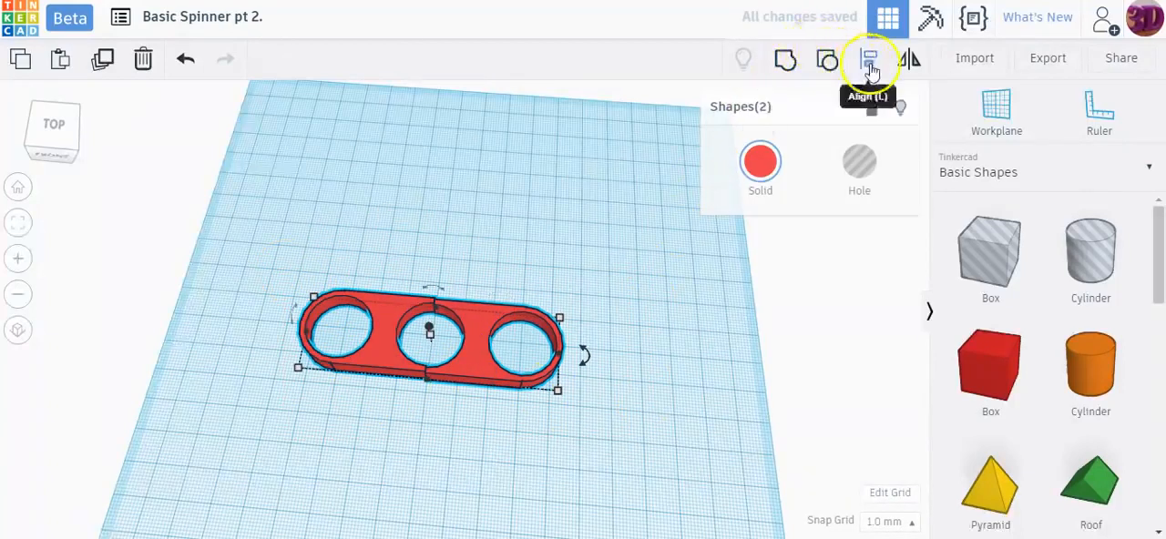
{"action": "left_click", "coordinate": [868, 58]}
{"action": "left_click", "coordinate": [285, 330]}
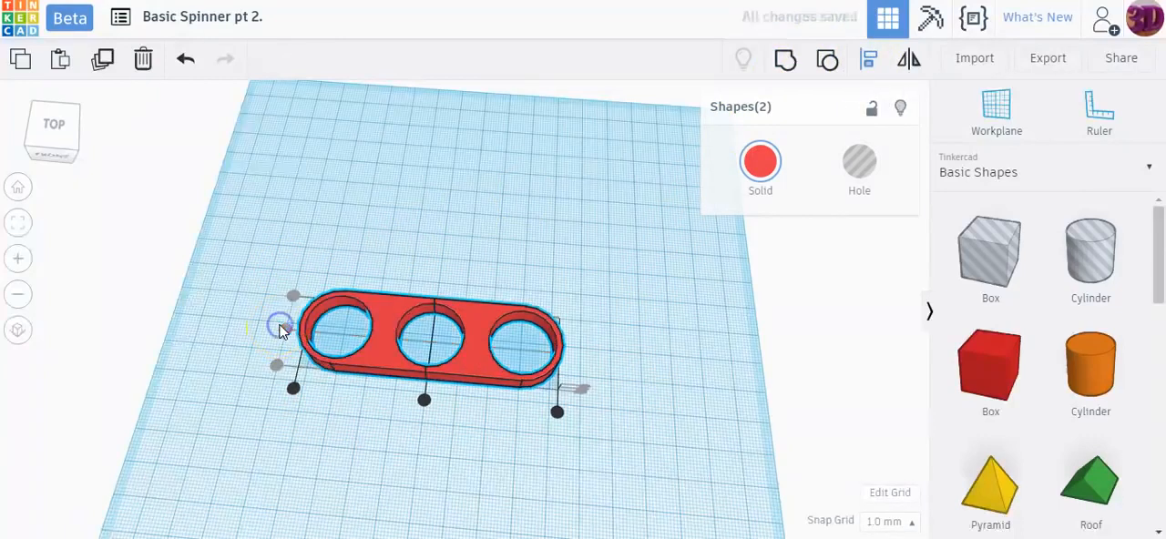
{"action": "left_click", "coordinate": [617, 284]}
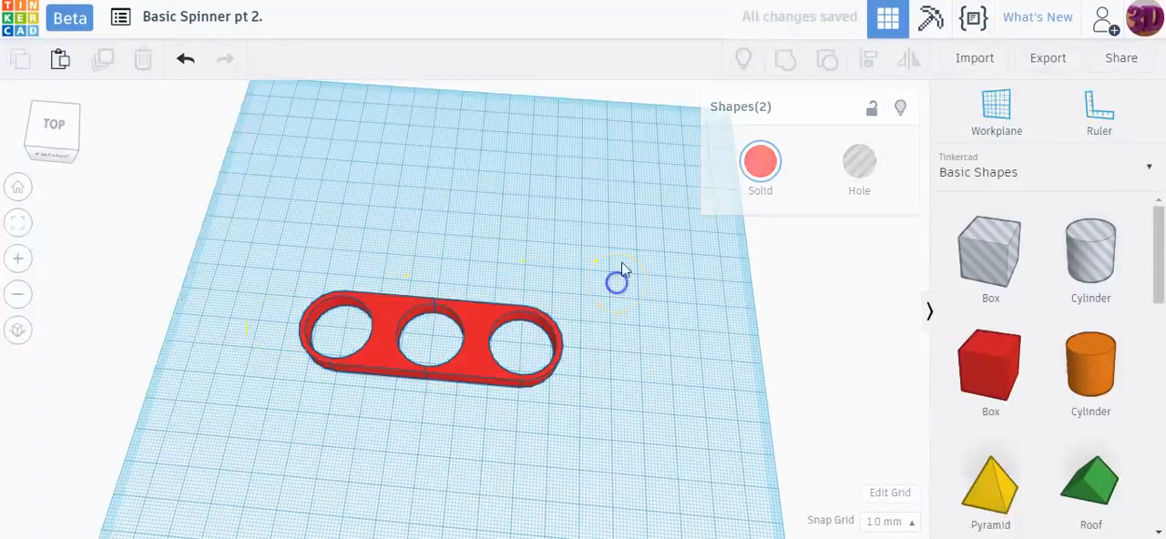
Step: Nudge the right spinner half toward the left half so that they overlap slightly at the centre seam
{"action": "scroll", "coordinate": [455, 341], "scroll_direction": "up", "scroll_amount": 3}
{"action": "scroll", "coordinate": [437, 346], "scroll_direction": "up", "scroll_amount": 6}
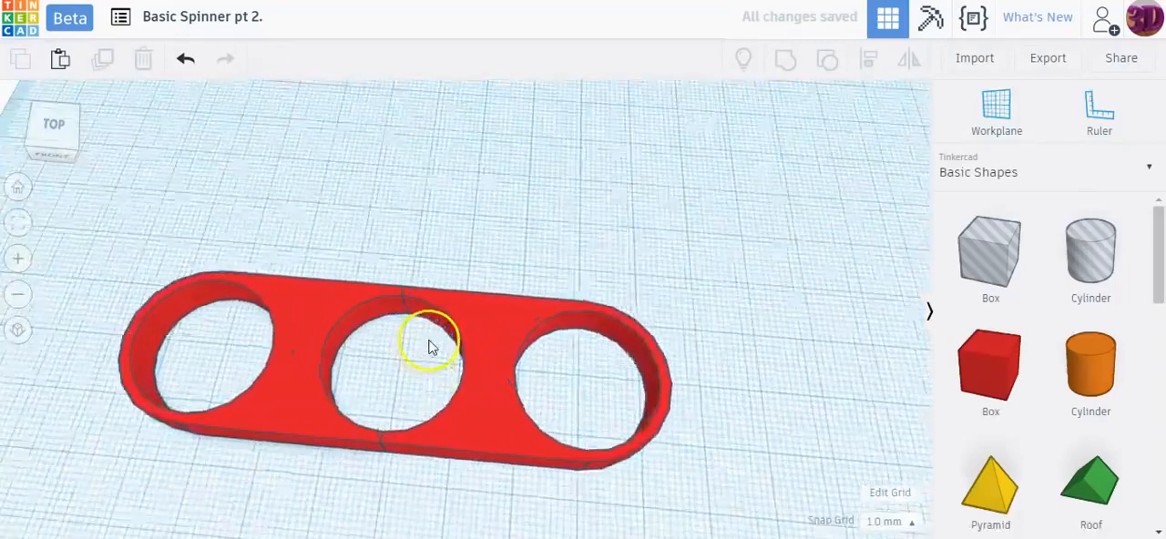
{"action": "right_click_drag", "start_coordinate": [374, 357], "coordinate": [384, 292]}
{"action": "left_click", "coordinate": [500, 356]}
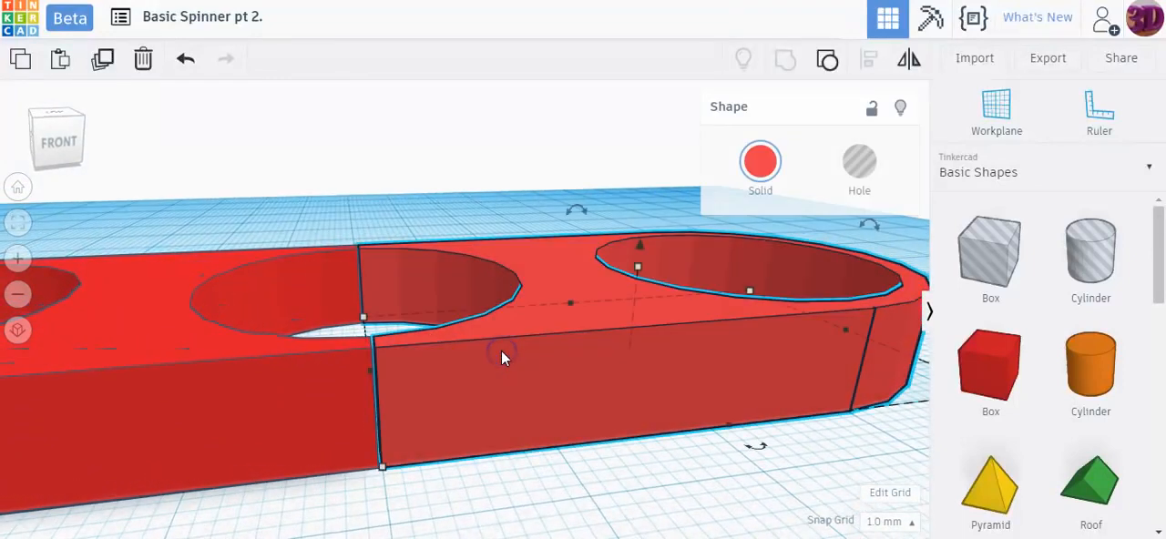
{"action": "key", "text": "Left"}
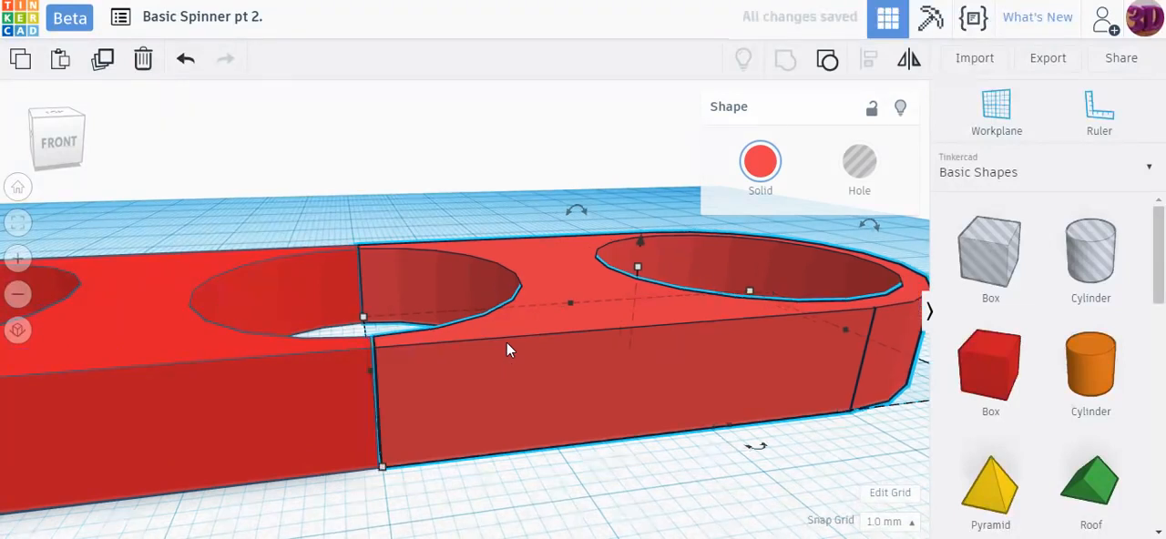
{"action": "left_click", "coordinate": [441, 363]}
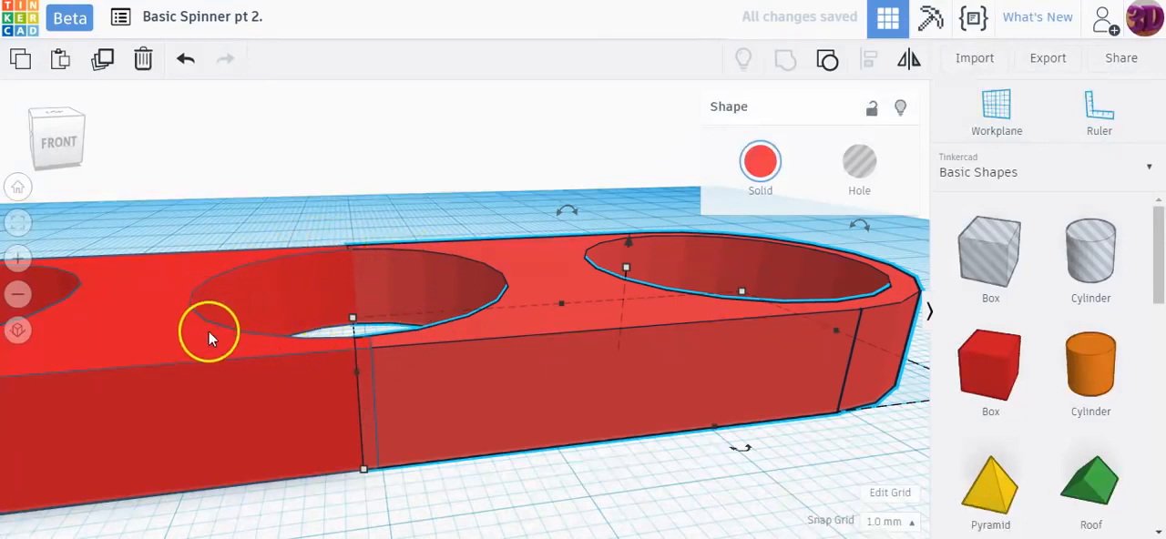
Step: Select the right spinner half and set the snap grid to 0.1 mm for finer movement
{"action": "left_click", "coordinate": [483, 481]}
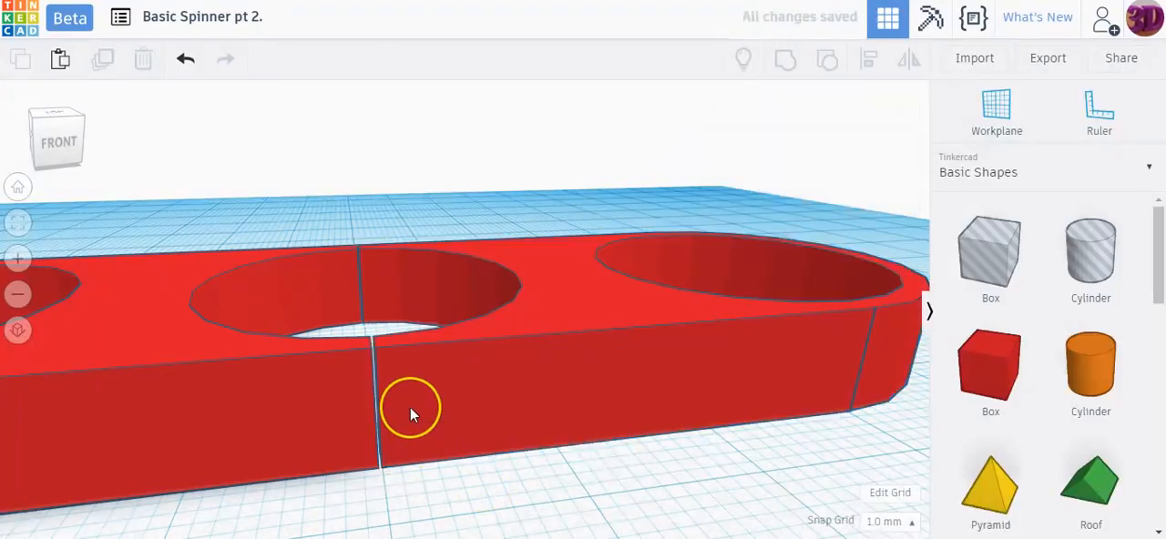
{"action": "left_click", "coordinate": [421, 407]}
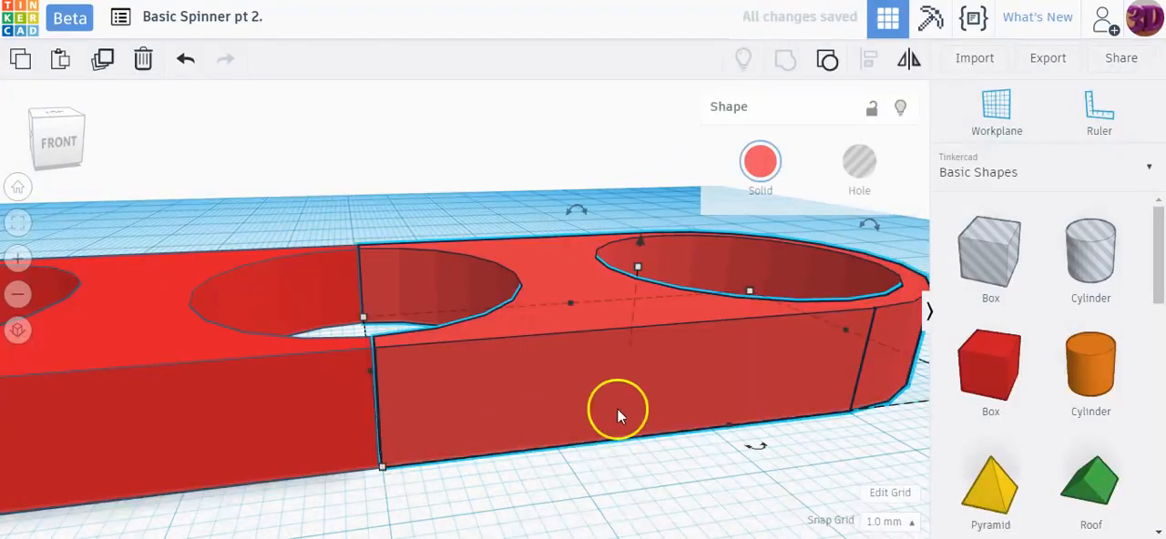
{"action": "left_click", "coordinate": [888, 523]}
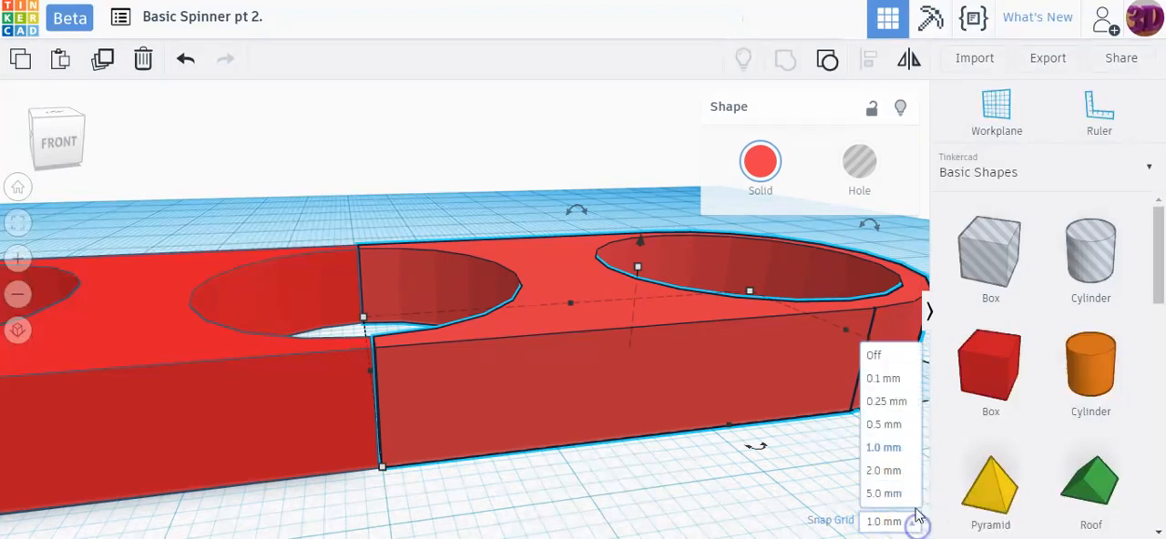
{"action": "left_click", "coordinate": [874, 379]}
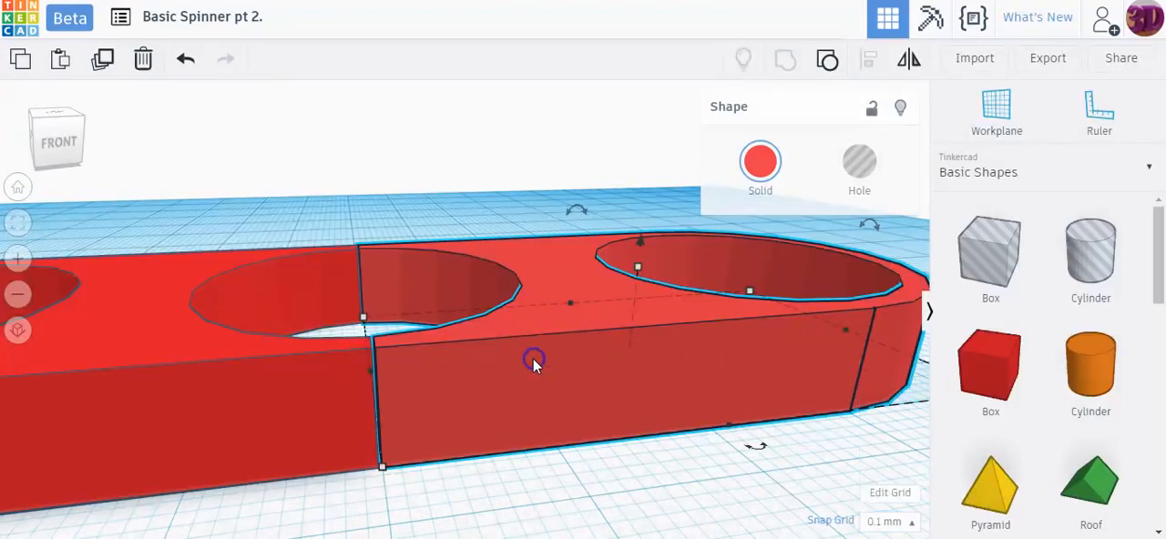
Step: Nudge the right spinner half in 0.1 mm steps to close the centre seam against the left half, checking it up close
{"action": "double_click", "coordinate": [534, 359]}
{"action": "left_click", "coordinate": [590, 467]}
{"action": "left_click", "coordinate": [463, 394]}
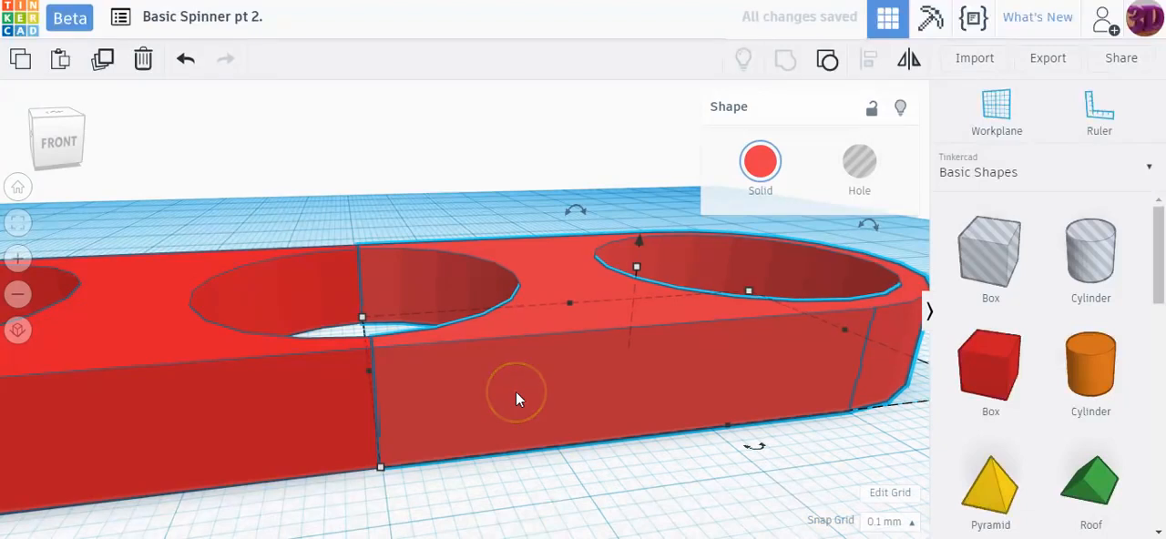
{"action": "left_click", "coordinate": [596, 505]}
{"action": "right_click_drag", "start_coordinate": [596, 503], "coordinate": [567, 506]}
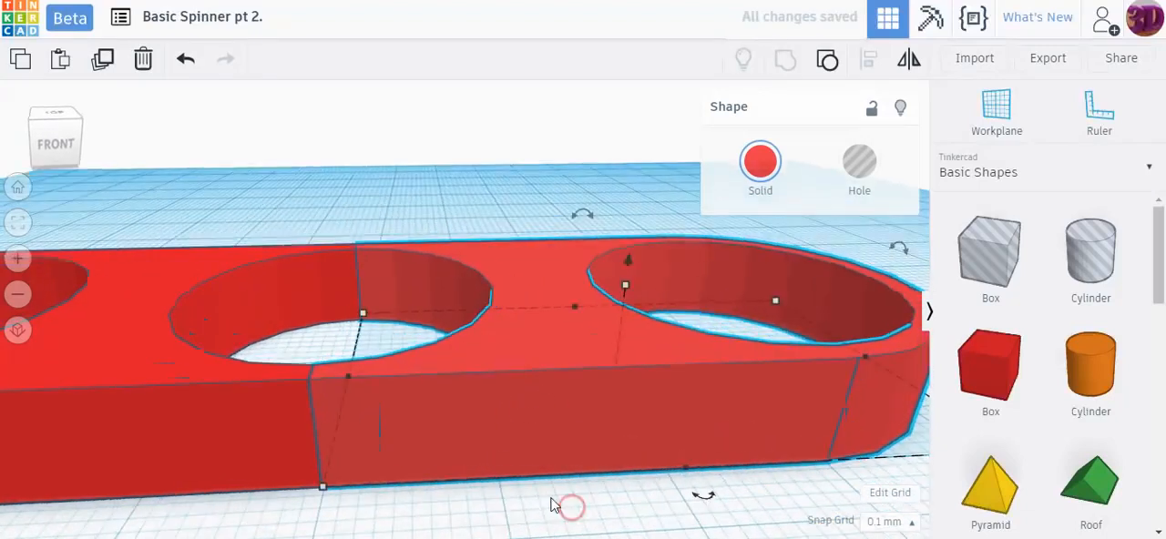
{"action": "scroll", "coordinate": [440, 449], "scroll_direction": "up", "scroll_amount": 4}
{"action": "right_click_drag", "start_coordinate": [311, 437], "coordinate": [325, 415]}
{"action": "left_click", "coordinate": [411, 388]}
{"action": "left_click", "coordinate": [531, 507]}
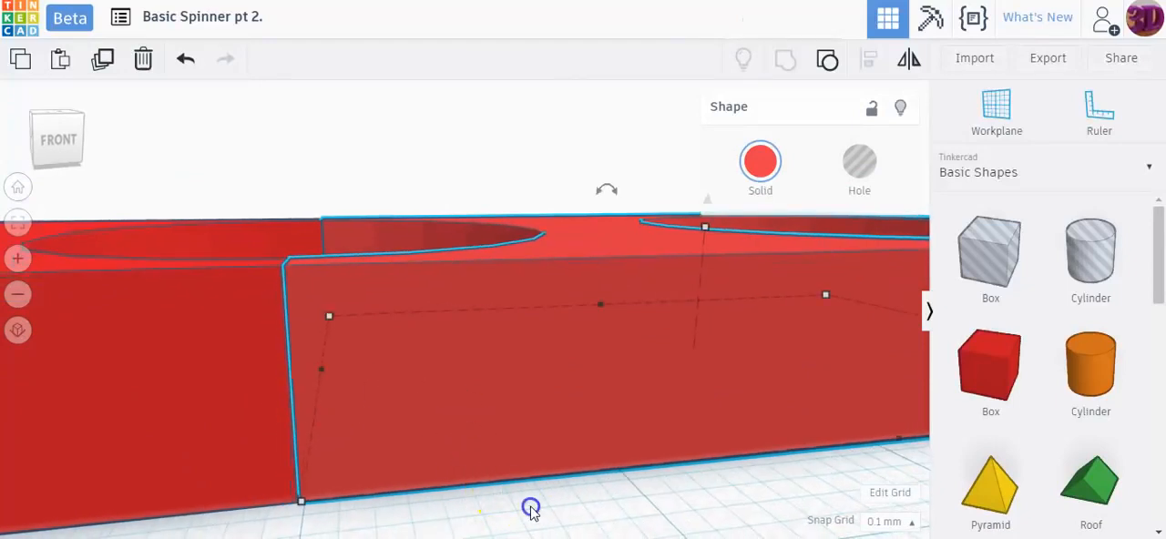
{"action": "right_click_drag", "start_coordinate": [526, 504], "coordinate": [526, 485]}
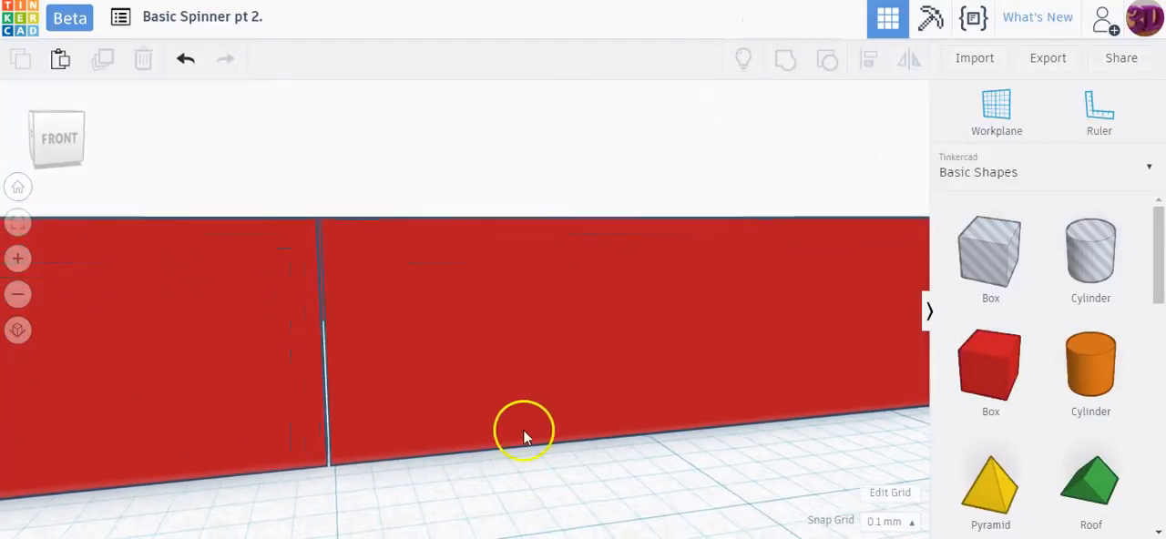
{"action": "left_click", "coordinate": [521, 412]}
{"action": "left_click", "coordinate": [549, 500]}
{"action": "right_click_drag", "start_coordinate": [507, 503], "coordinate": [372, 360]}
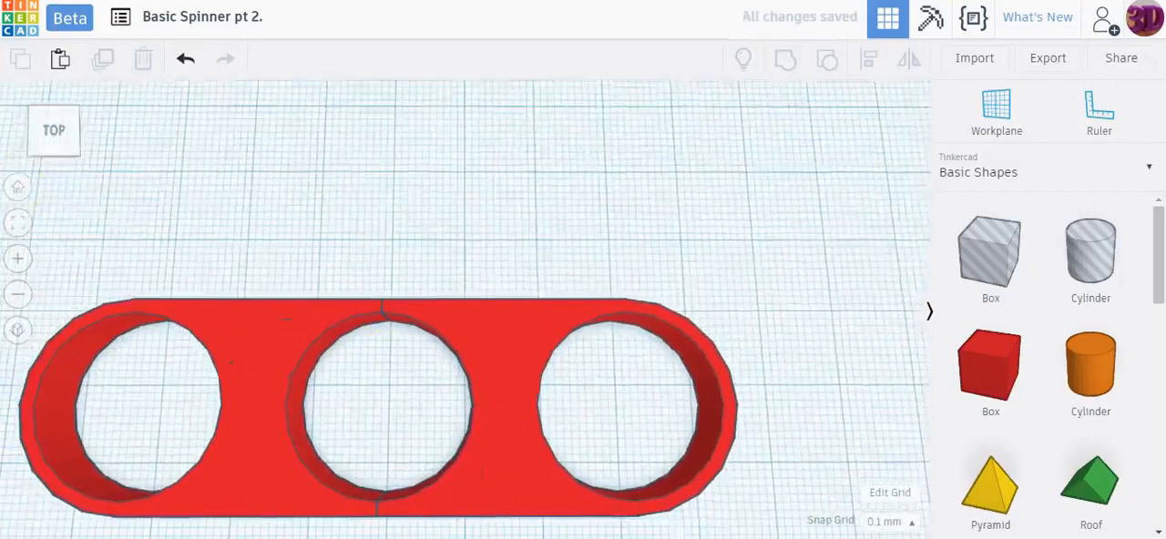
{"action": "left_click", "coordinate": [17, 187]}
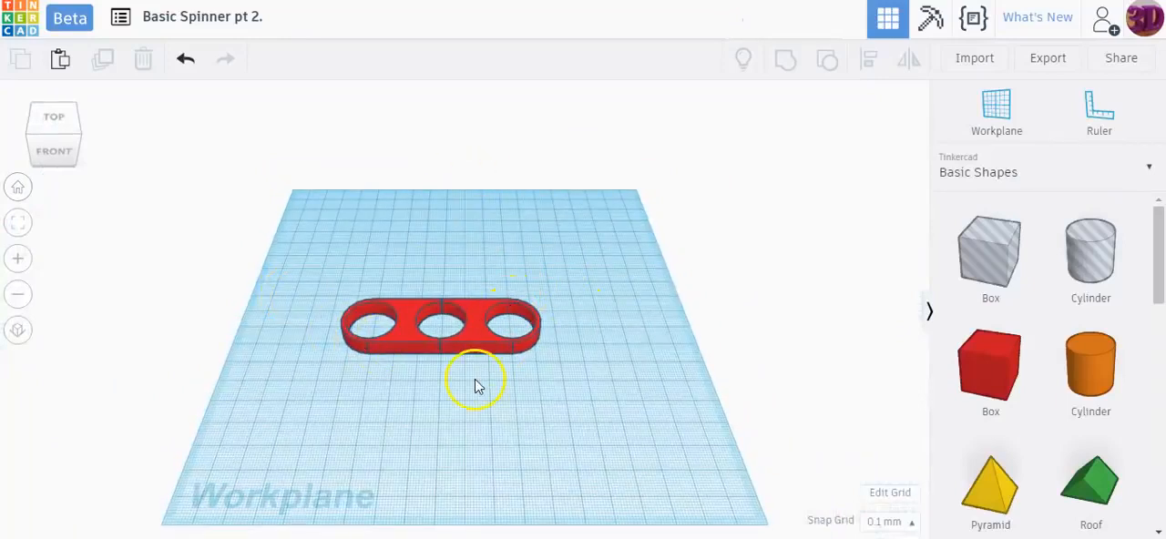
Step: Group the two spinner halves into one three-hole body
{"action": "scroll", "coordinate": [436, 375], "scroll_direction": "up", "scroll_amount": 5}
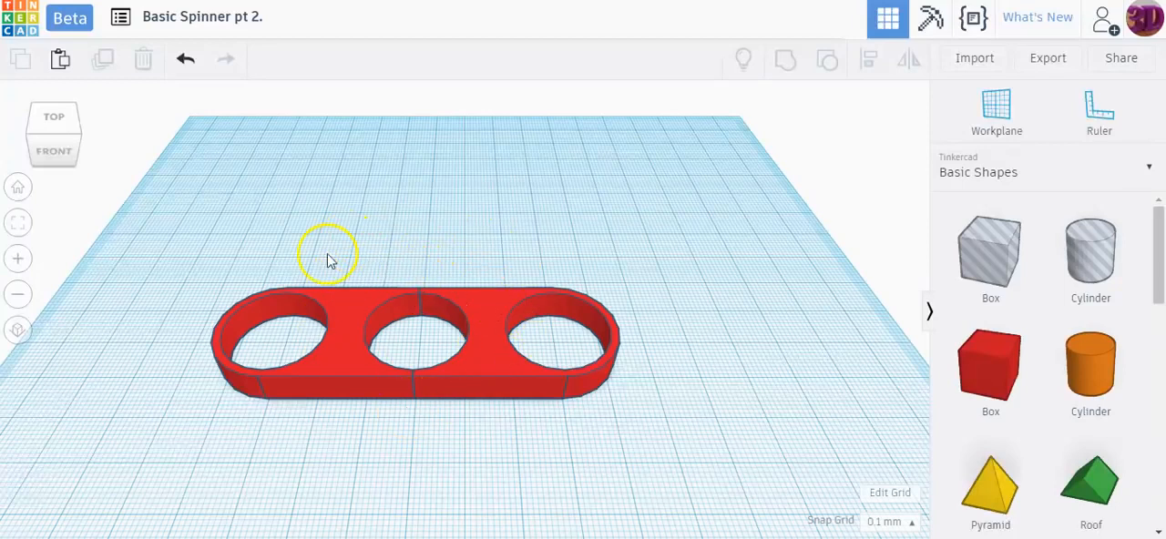
{"action": "left_click_drag", "start_coordinate": [169, 247], "coordinate": [643, 425]}
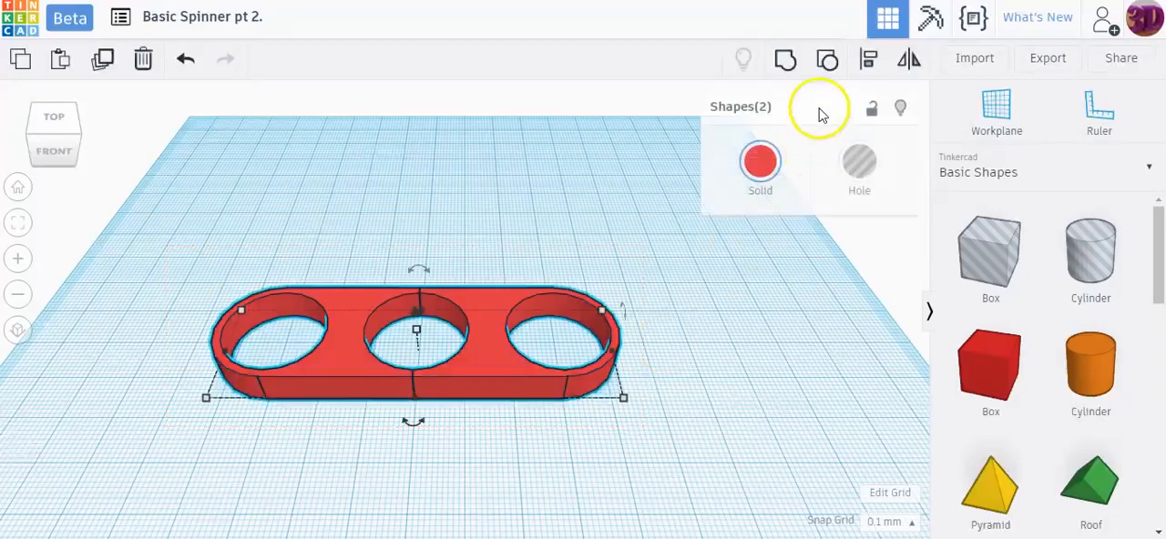
{"action": "left_click", "coordinate": [794, 62]}
{"action": "left_click_drag", "start_coordinate": [502, 349], "coordinate": [566, 319]}
{"action": "left_click", "coordinate": [764, 308]}
{"action": "scroll", "coordinate": [589, 328], "scroll_direction": "down", "scroll_amount": 3}
{"action": "right_click_drag", "start_coordinate": [593, 317], "coordinate": [555, 305]}
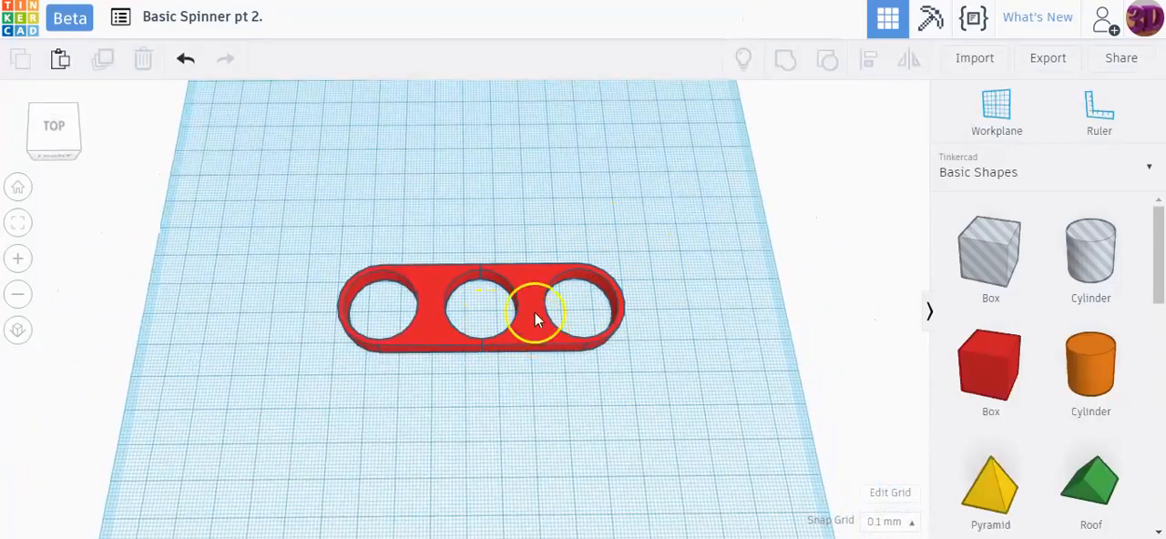
{"action": "mouse_move", "coordinate": [546, 364]}
{"action": "right_mouse_down"}
{"action": "mouse_move", "coordinate": [544, 380]}
{"action": "mouse_move", "coordinate": [536, 348]}
{"action": "right_mouse_up"}
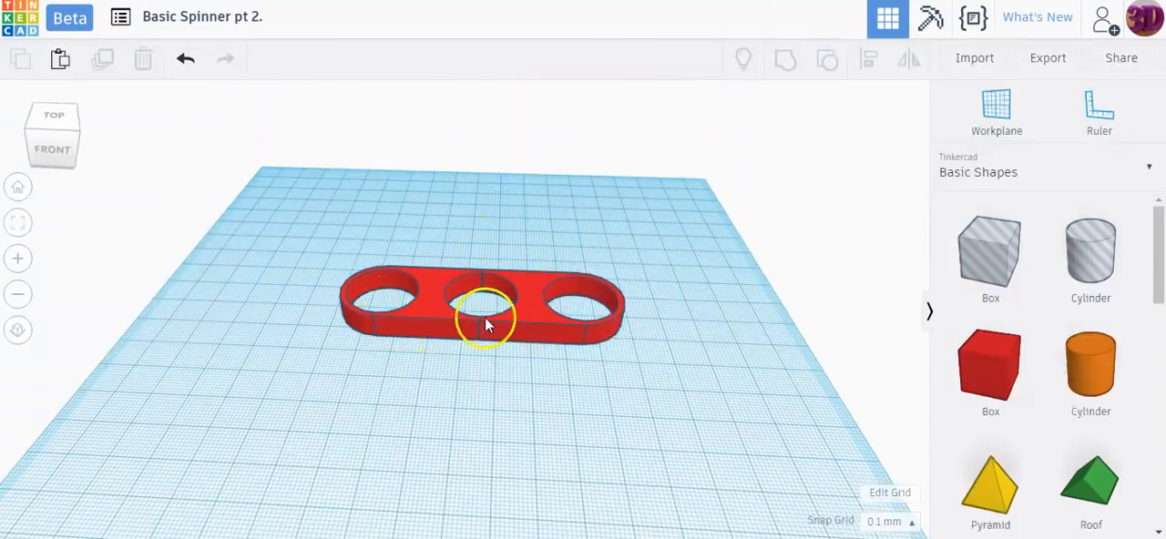
Step: Duplicate the three-hole spinner in place and rotate the copy flat on the workplane about 60° clockwise around the centre hole
{"action": "left_click", "coordinate": [521, 313]}
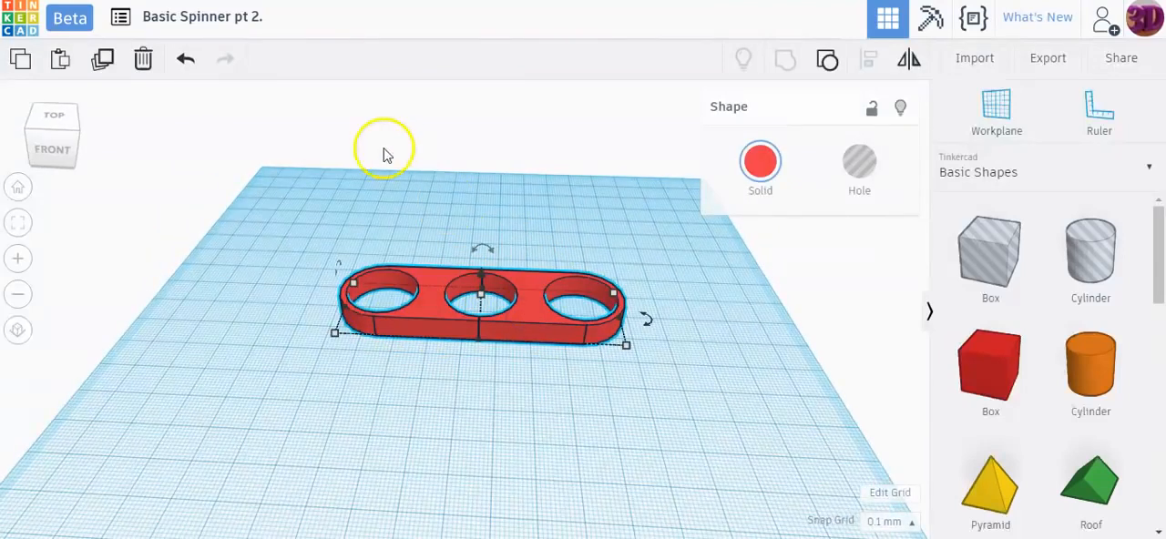
{"action": "left_click", "coordinate": [105, 64]}
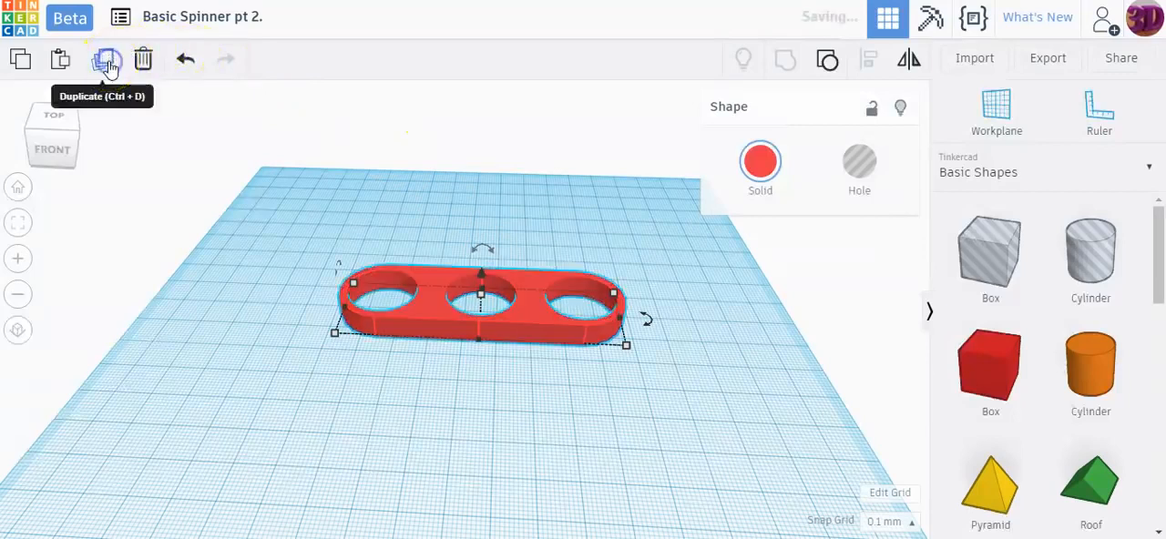
{"action": "right_click_drag", "start_coordinate": [706, 345], "coordinate": [723, 389]}
{"action": "mouse_move", "coordinate": [651, 313]}
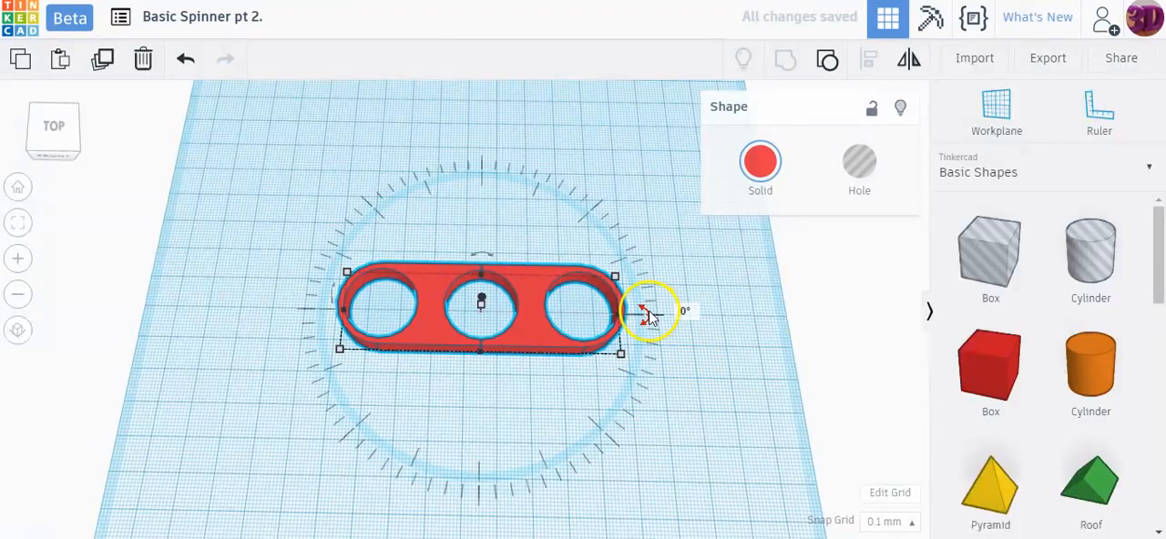
{"action": "left_click_drag", "start_coordinate": [650, 317], "coordinate": [656, 307]}
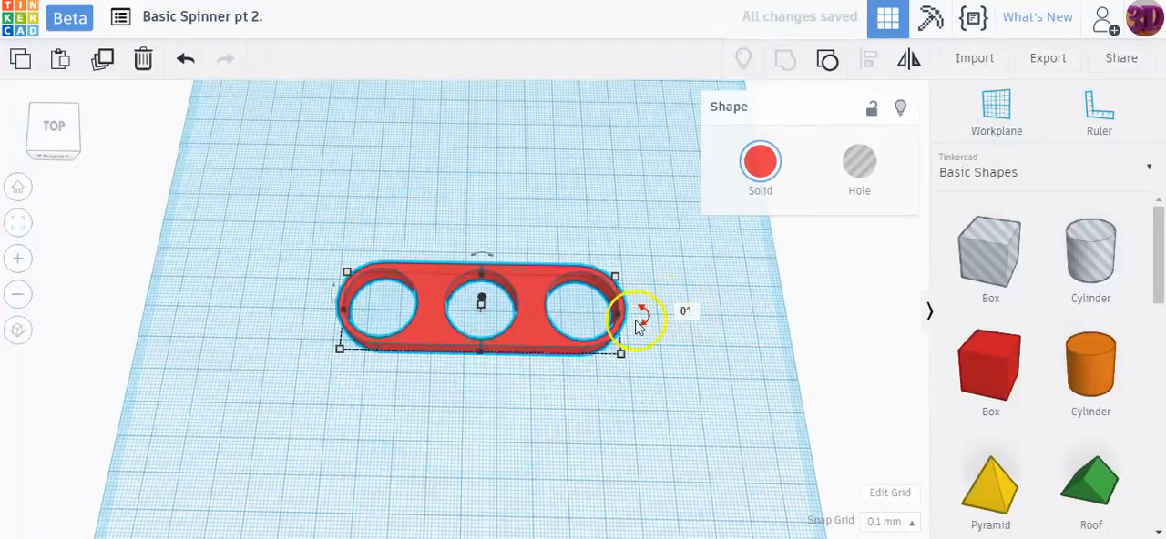
{"action": "mouse_move", "coordinate": [641, 308]}
{"action": "mouse_move", "coordinate": [643, 308]}
{"action": "left_mouse_down"}
{"action": "mouse_move", "coordinate": [646, 352]}
{"action": "mouse_move", "coordinate": [646, 320]}
{"action": "mouse_move", "coordinate": [603, 354]}
{"action": "mouse_move", "coordinate": [620, 331]}
{"action": "mouse_move", "coordinate": [589, 391]}
{"action": "mouse_move", "coordinate": [604, 350]}
{"action": "mouse_move", "coordinate": [549, 398]}
{"action": "mouse_move", "coordinate": [552, 424]}
{"action": "mouse_move", "coordinate": [488, 440]}
{"action": "mouse_move", "coordinate": [410, 403]}
{"action": "mouse_move", "coordinate": [363, 315]}
{"action": "mouse_move", "coordinate": [468, 377]}
{"action": "mouse_move", "coordinate": [593, 322]}
{"action": "mouse_move", "coordinate": [593, 310]}
{"action": "mouse_move", "coordinate": [698, 325]}
{"action": "mouse_move", "coordinate": [719, 368]}
{"action": "mouse_move", "coordinate": [705, 422]}
{"action": "mouse_move", "coordinate": [617, 484]}
{"action": "mouse_move", "coordinate": [651, 458]}
{"action": "mouse_move", "coordinate": [682, 401]}
{"action": "mouse_move", "coordinate": [682, 424]}
{"action": "mouse_move", "coordinate": [616, 458]}
{"action": "mouse_move", "coordinate": [607, 424]}
{"action": "mouse_move", "coordinate": [638, 316]}
{"action": "left_mouse_up"}
{"action": "left_click", "coordinate": [645, 308]}
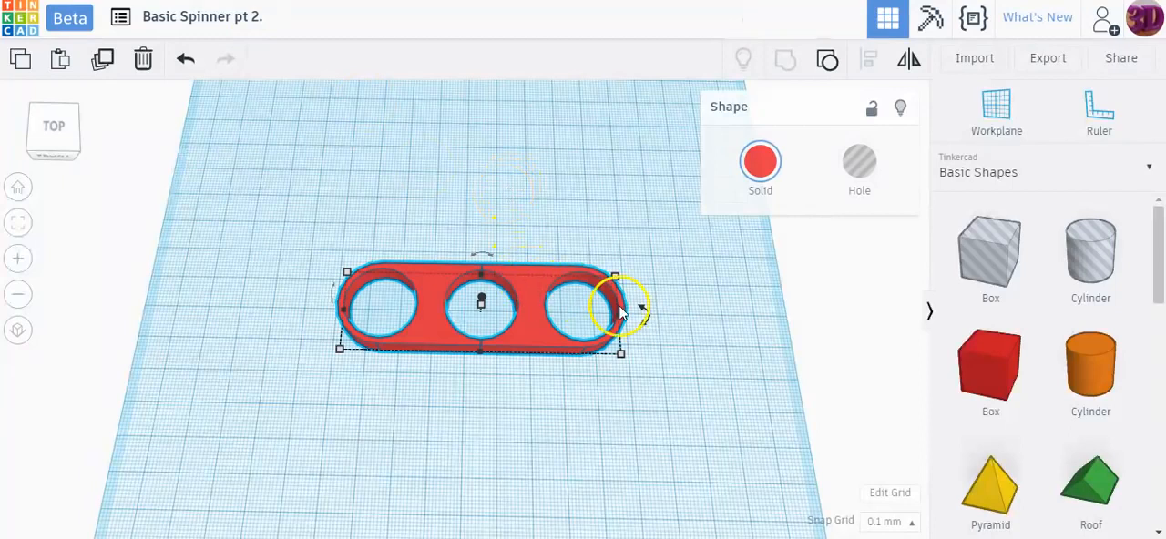
{"action": "mouse_move", "coordinate": [644, 314]}
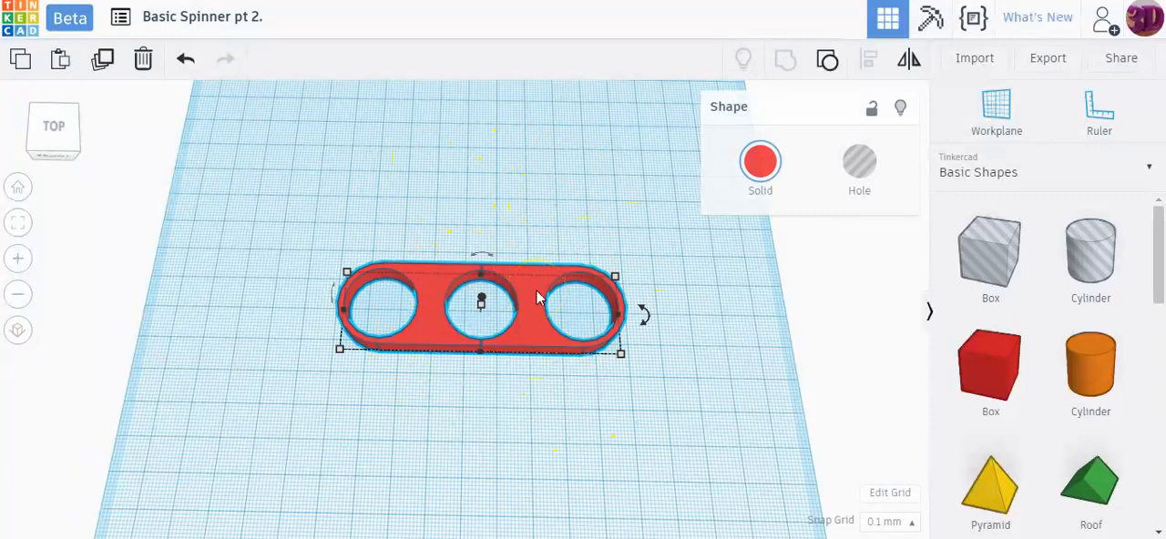
{"action": "left_click_drag", "start_coordinate": [653, 316], "coordinate": [591, 486]}
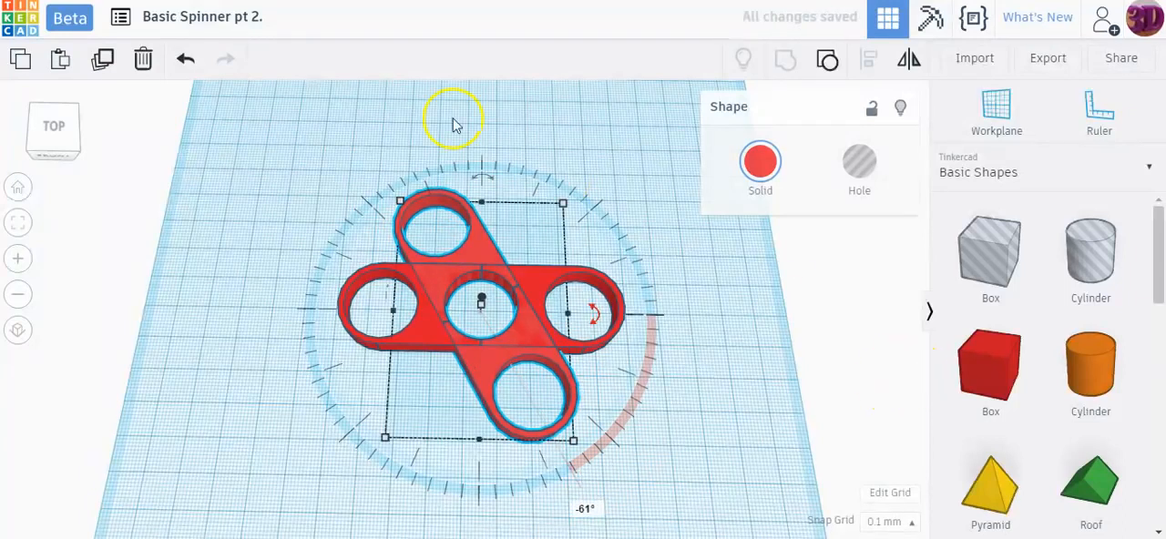
Step: Duplicate the rotated spinner with the same rotation repeated to form six evenly spaced arms
{"action": "left_click", "coordinate": [97, 60]}
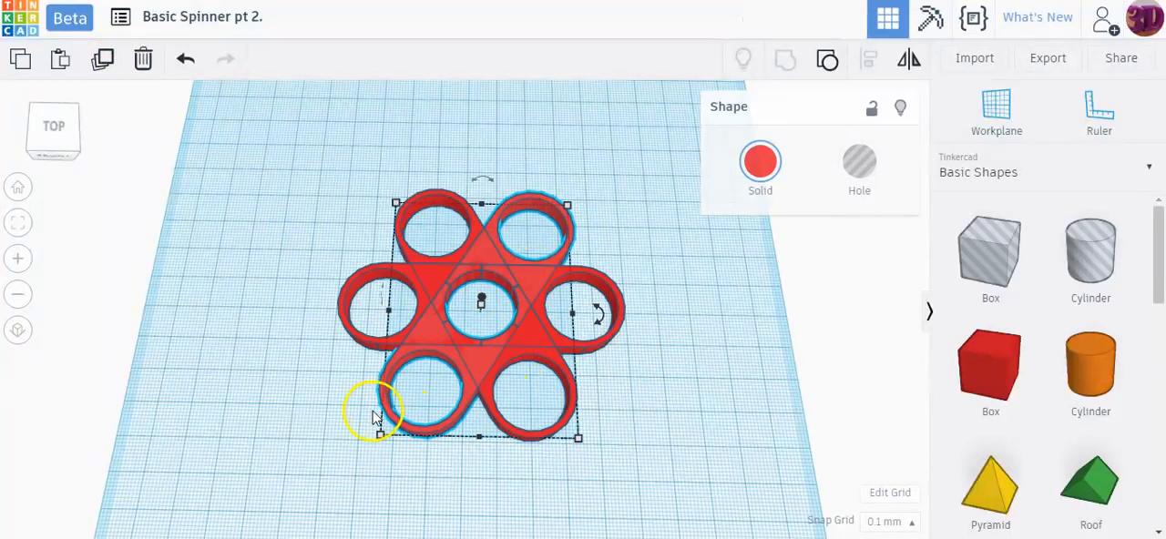
{"action": "left_click", "coordinate": [691, 279]}
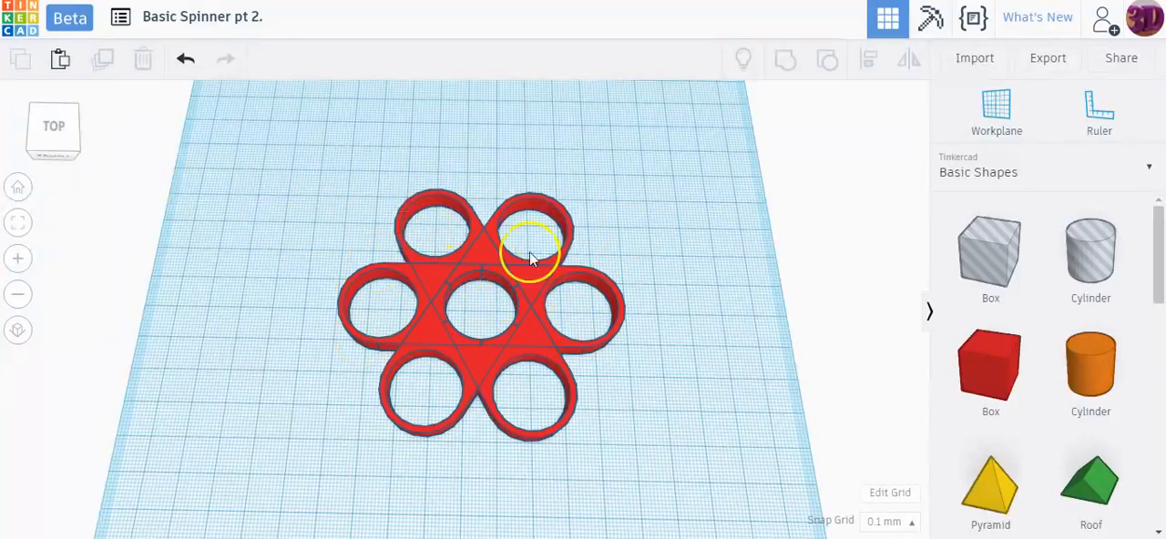
{"action": "right_click_drag", "start_coordinate": [675, 265], "coordinate": [632, 268]}
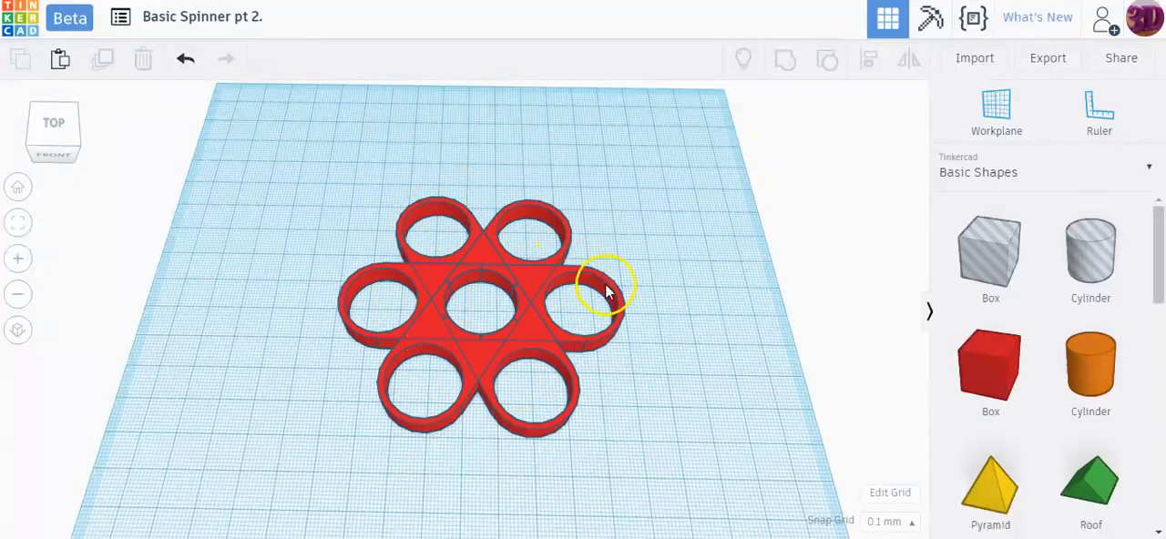
Step: Ungroup the horizontal spinner and delete its right half
{"action": "left_click", "coordinate": [578, 346]}
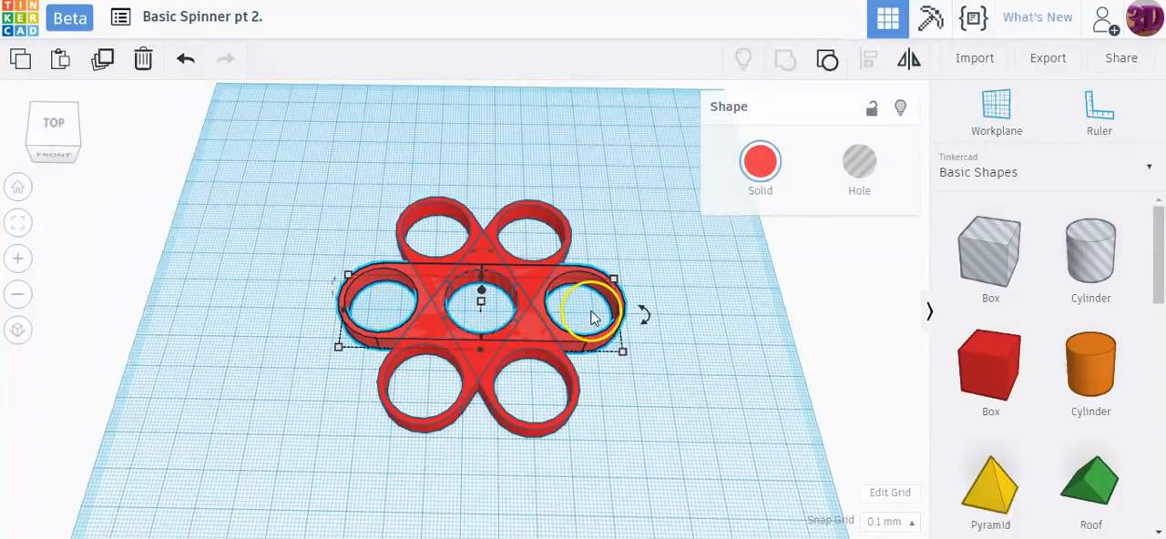
{"action": "left_click", "coordinate": [826, 65]}
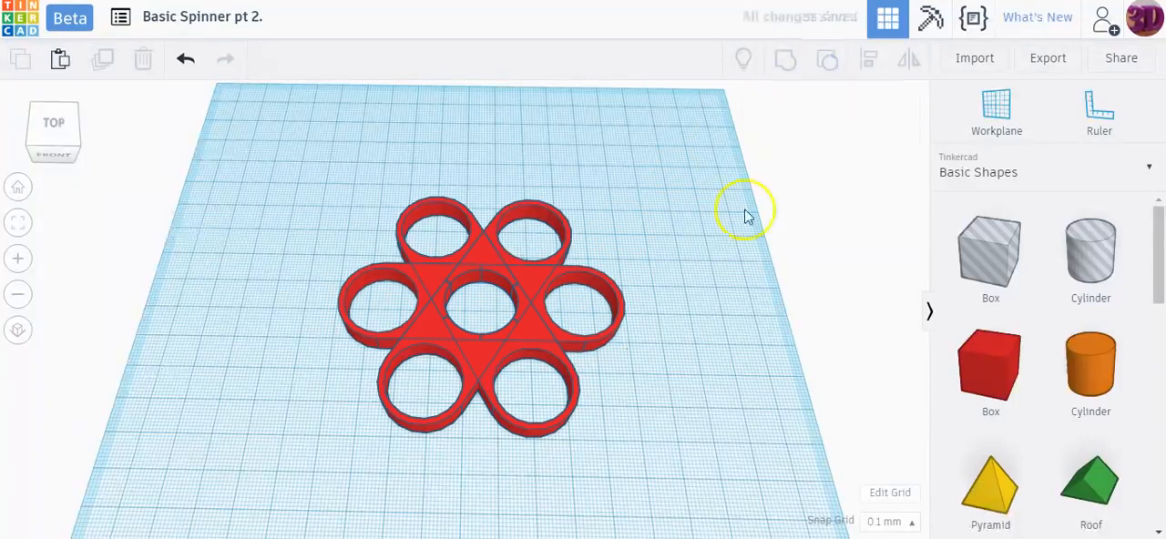
{"action": "left_click", "coordinate": [606, 339]}
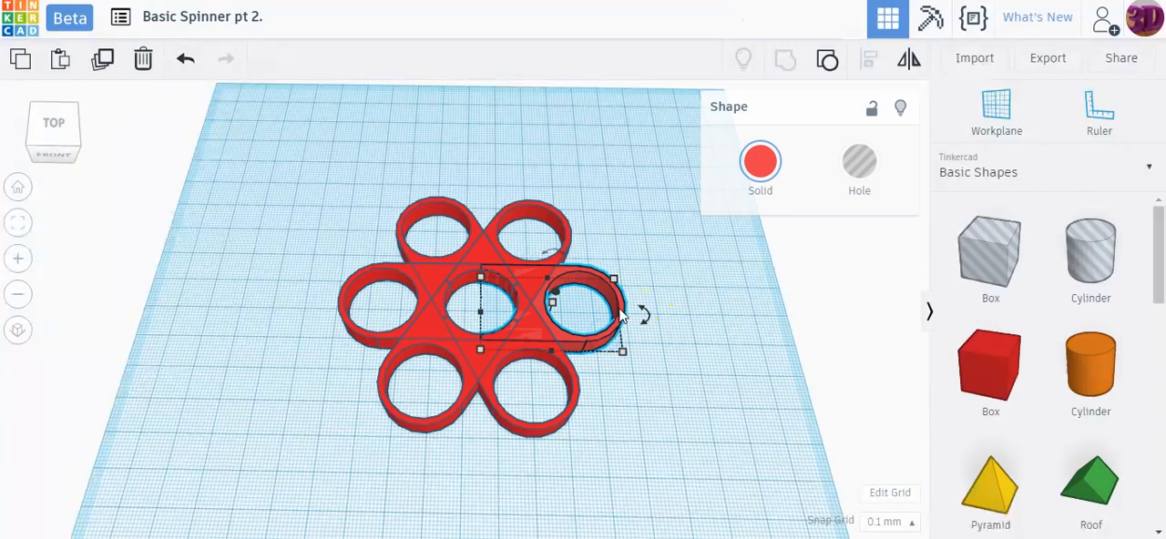
{"action": "key", "text": "Delete"}
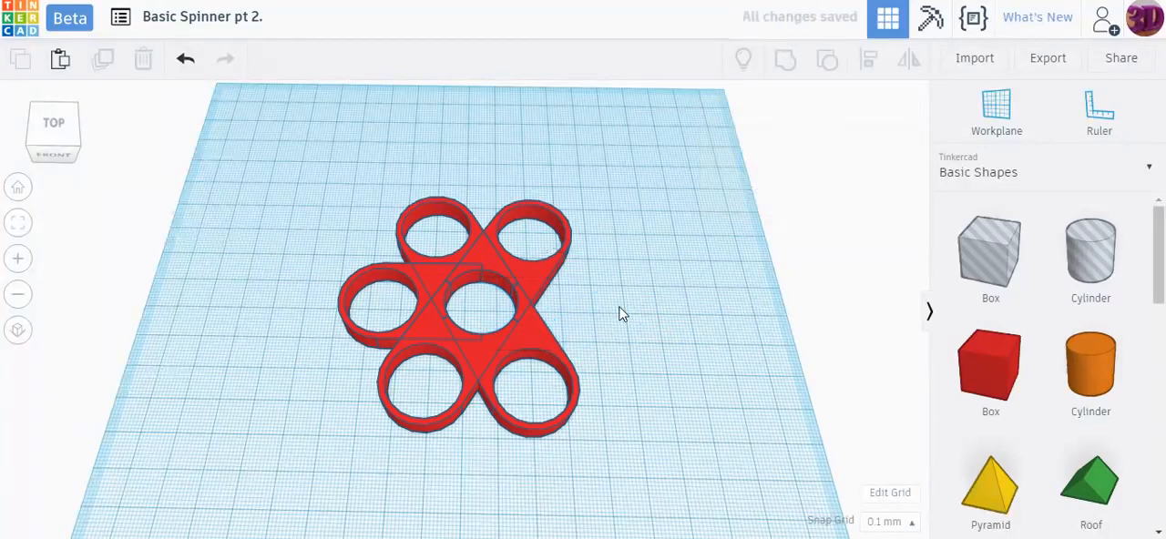
Step: Ungroup the diagonal spinner running from front left to back right and delete its front-left half
{"action": "key", "text": "ctrl+a"}
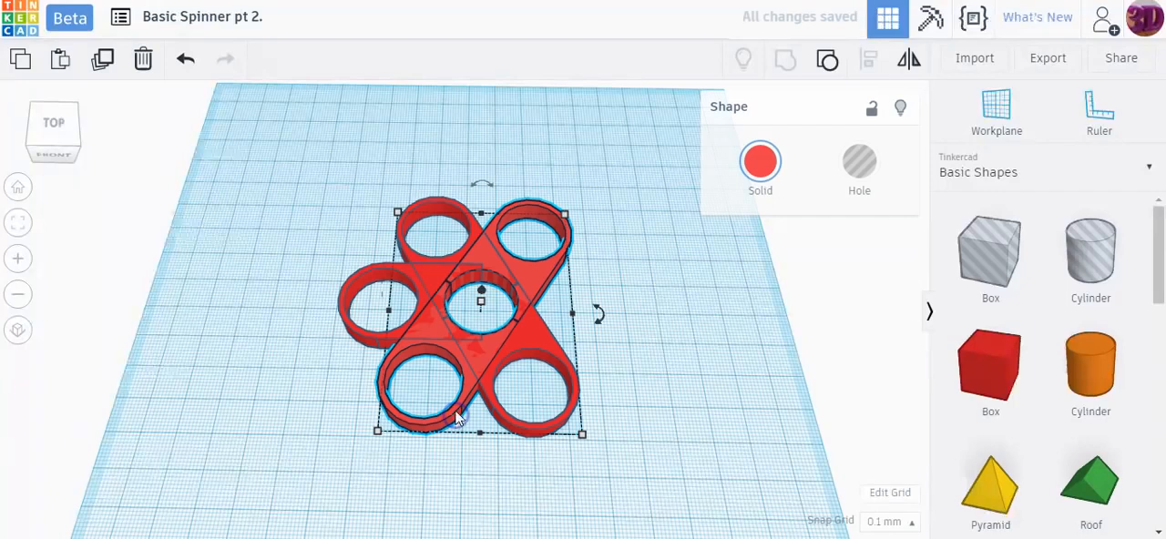
{"action": "left_click", "coordinate": [818, 69]}
{"action": "left_click", "coordinate": [663, 328]}
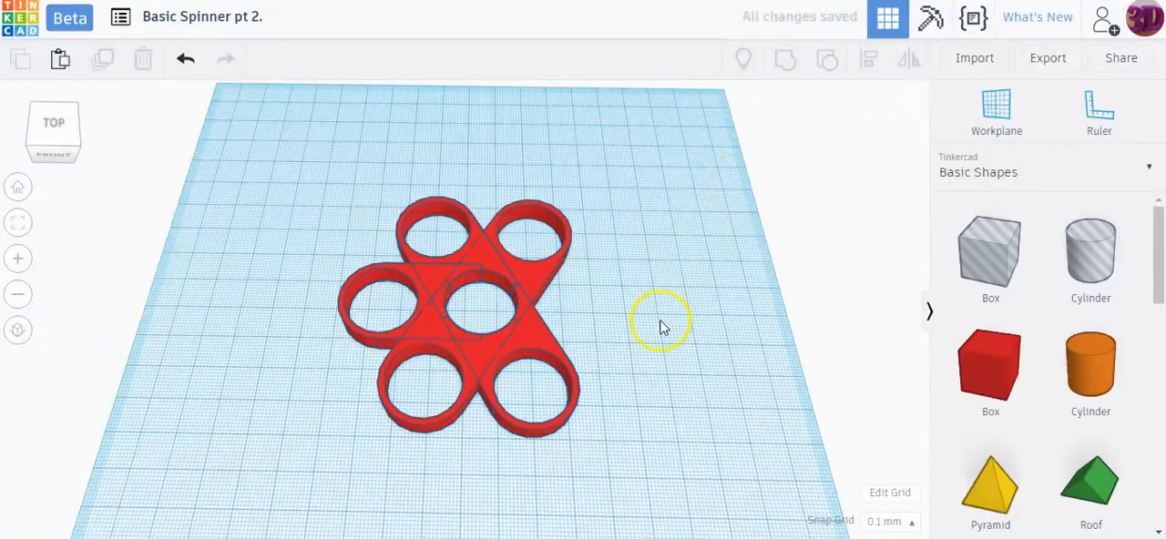
{"action": "left_click", "coordinate": [435, 439]}
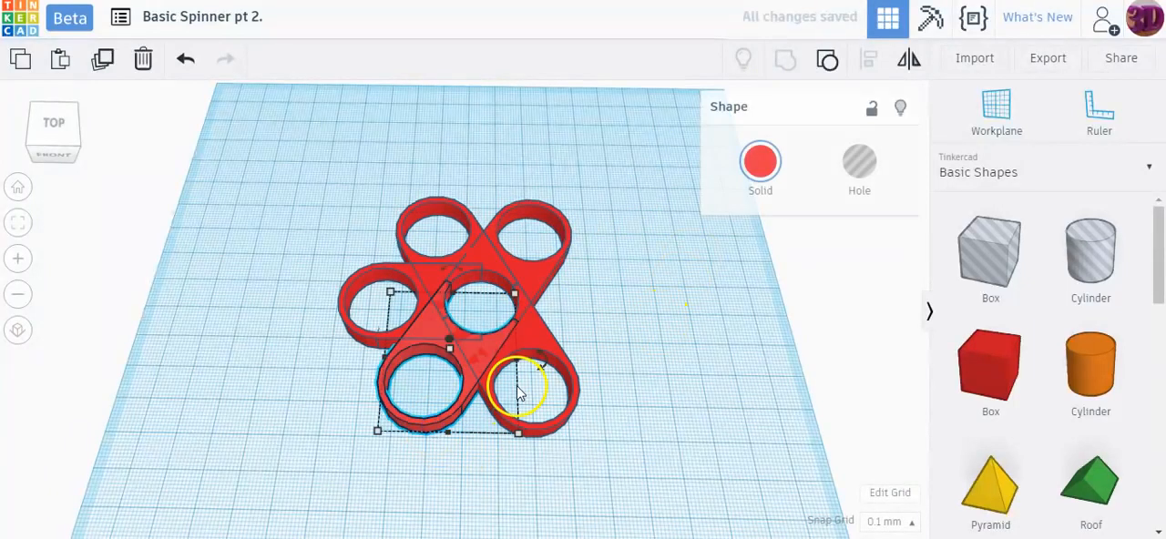
{"action": "key", "text": "Delete"}
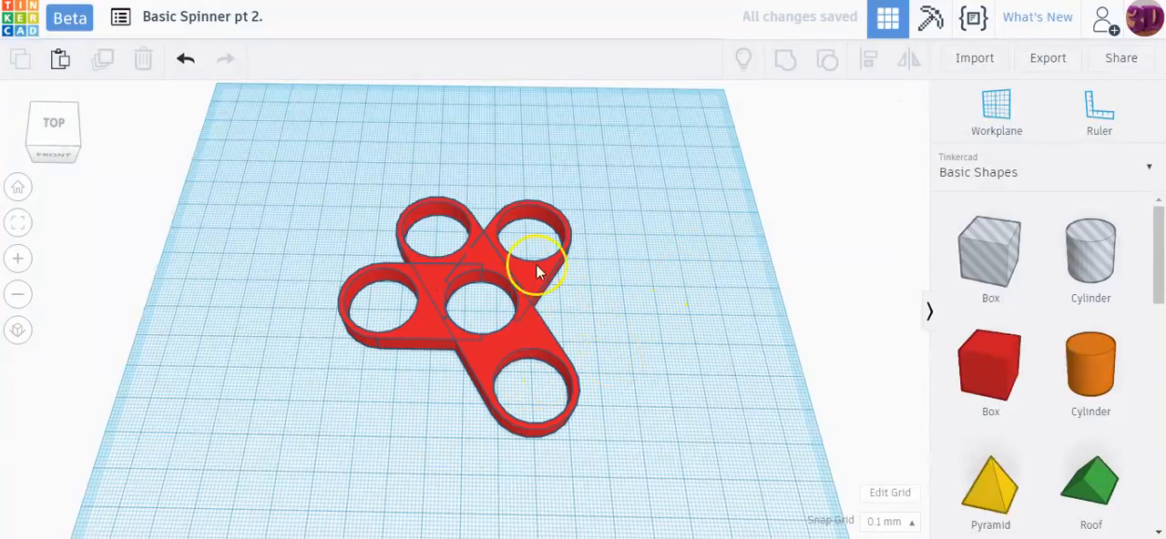
Step: Ungroup the remaining full spinner and delete its back-left half, leaving three evenly spaced arms
{"action": "left_click", "coordinate": [472, 226]}
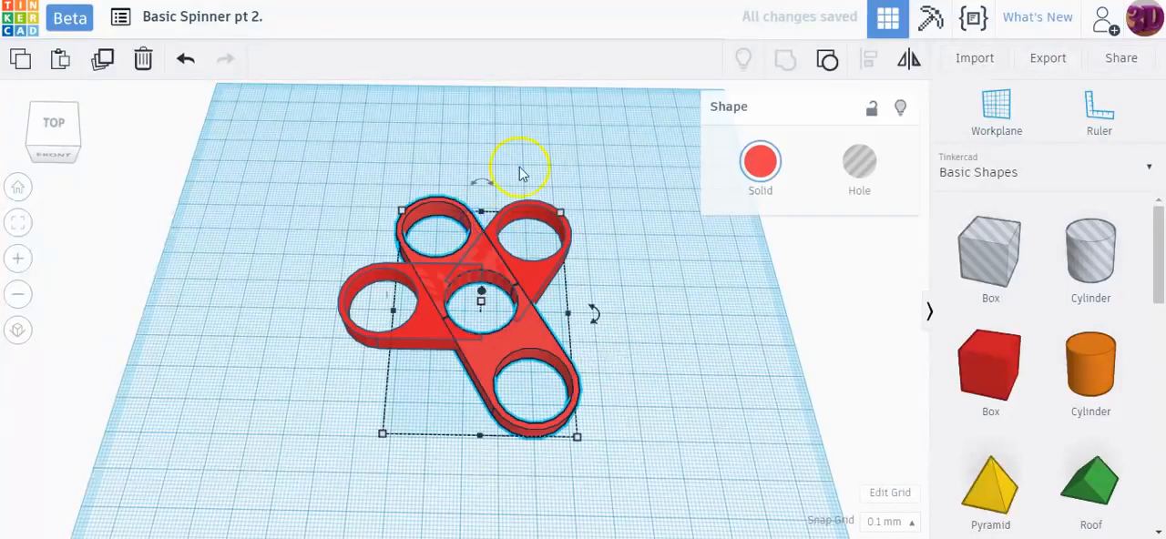
{"action": "left_click", "coordinate": [827, 62]}
{"action": "left_click", "coordinate": [719, 152]}
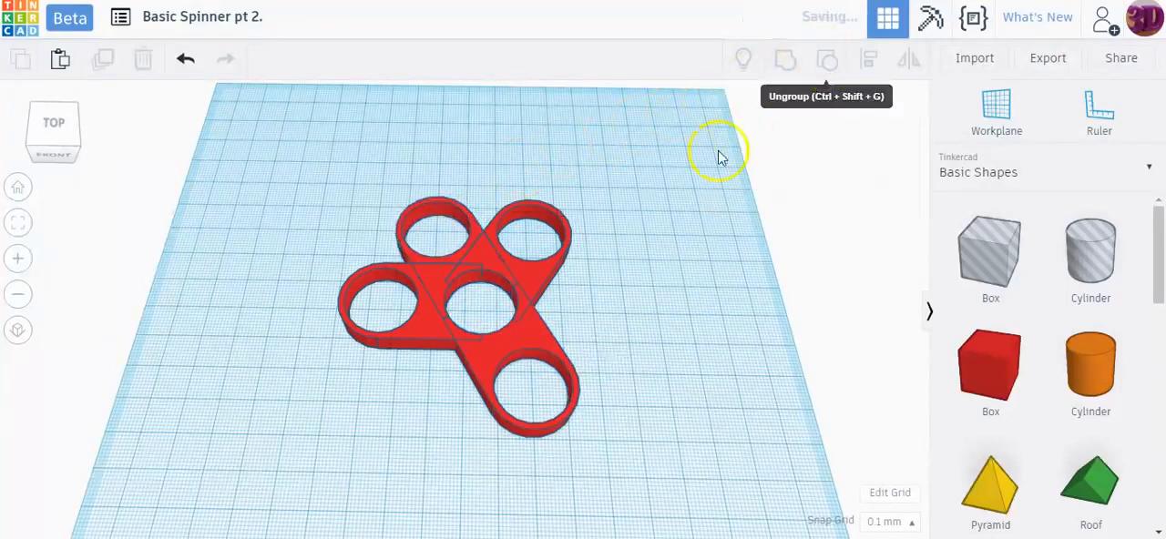
{"action": "left_click", "coordinate": [465, 212]}
{"action": "key", "text": "Delete"}
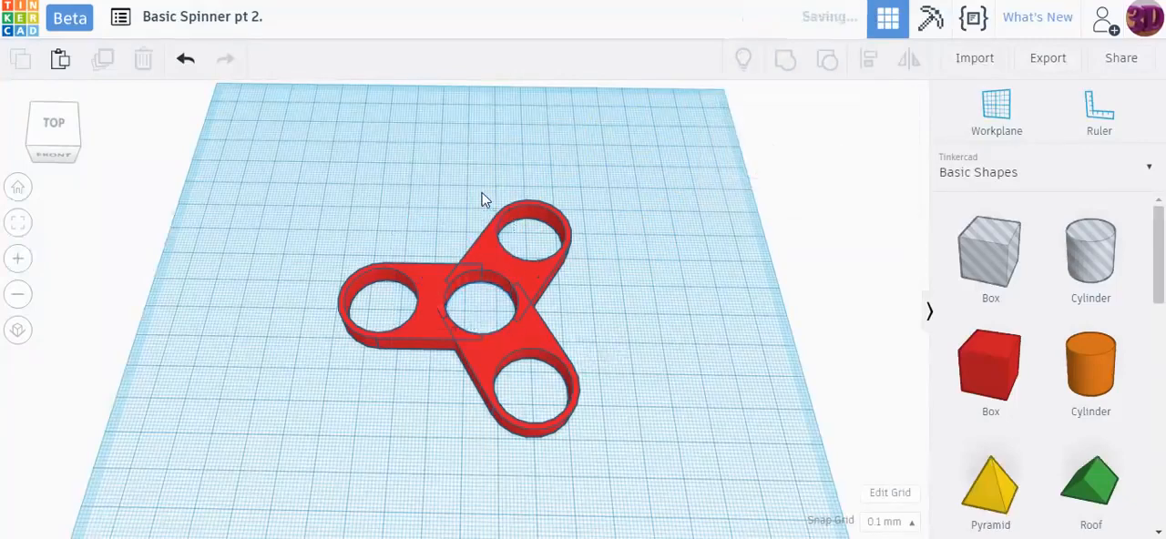
Step: Place a hole cylinder on the workplane to the right of the three-arm spinner
{"action": "right_click_drag", "start_coordinate": [653, 302], "coordinate": [698, 385]}
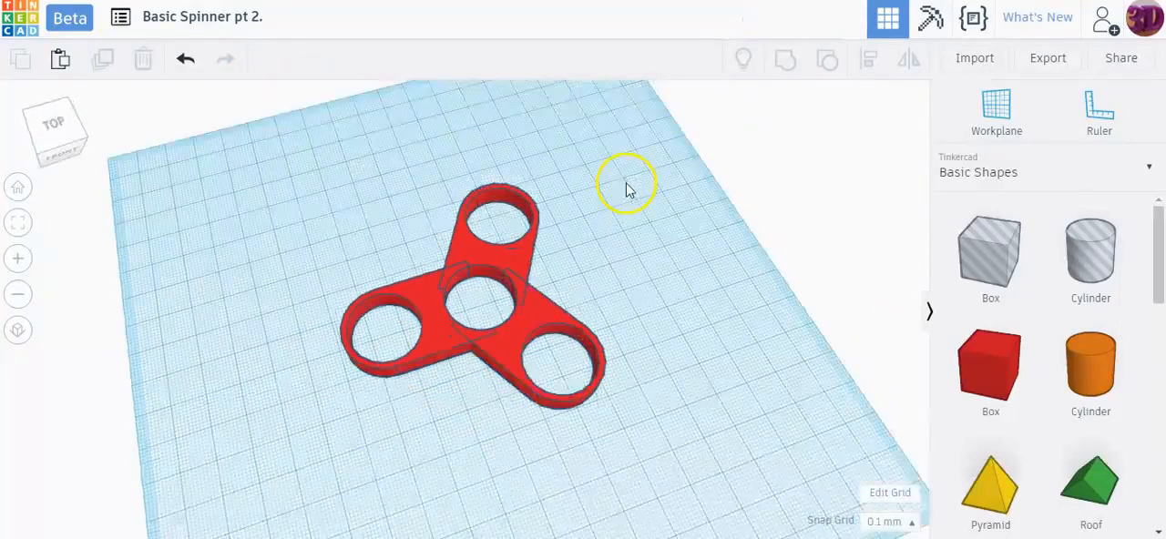
{"action": "right_click_drag", "start_coordinate": [454, 437], "coordinate": [645, 329]}
{"action": "right_click_drag", "start_coordinate": [568, 401], "coordinate": [422, 450]}
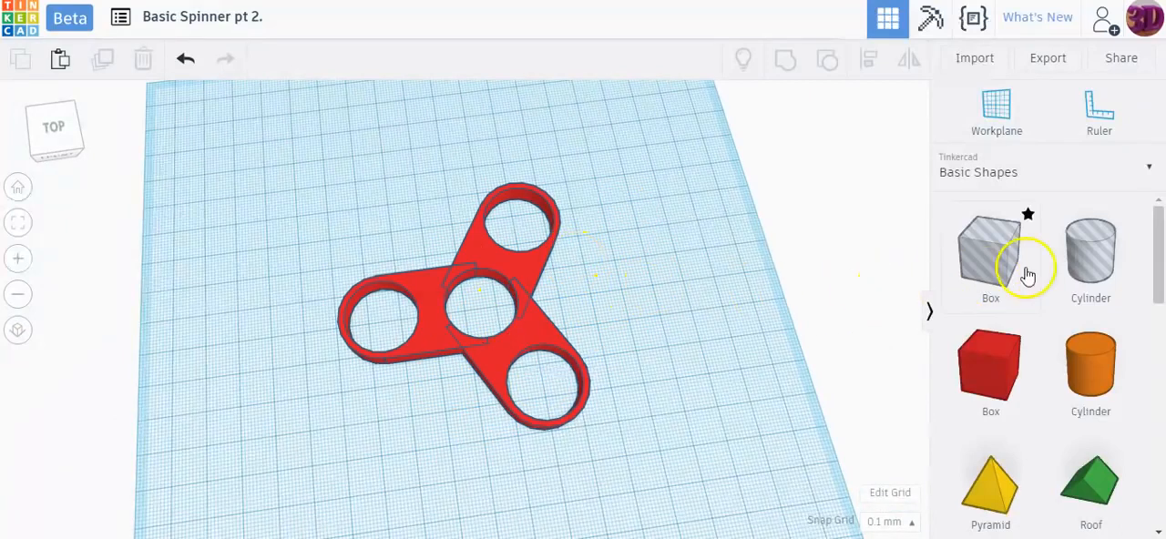
{"action": "left_click_drag", "start_coordinate": [1084, 249], "coordinate": [638, 279]}
{"action": "left_click", "coordinate": [607, 312]}
{"action": "left_click", "coordinate": [616, 279]}
{"action": "mouse_move", "coordinate": [608, 316]}
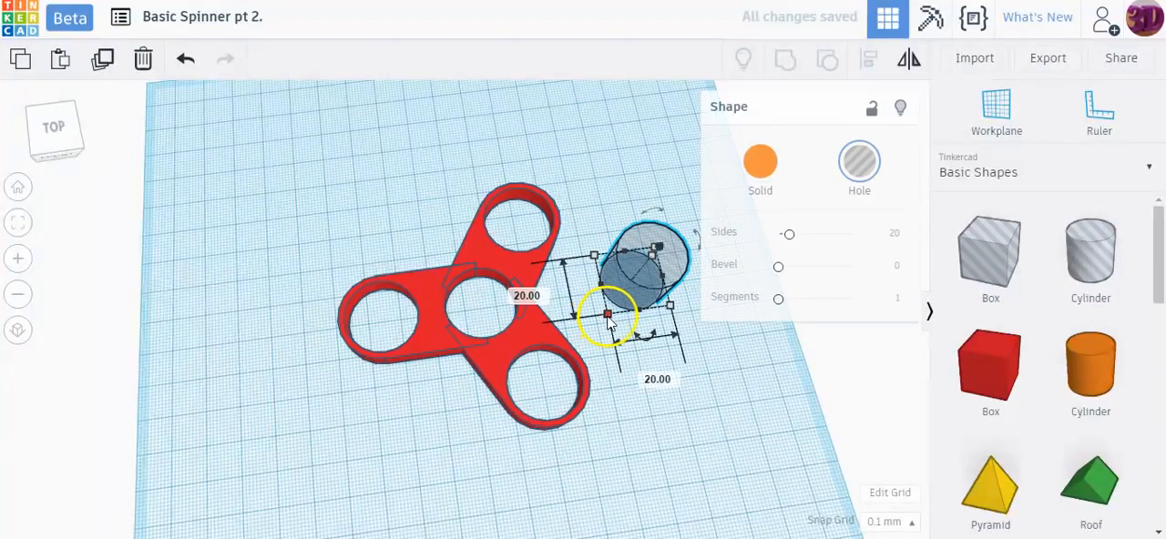
Step: Set both the width and the depth of the hole cylinder to 30 mm
{"action": "left_click", "coordinate": [647, 376]}
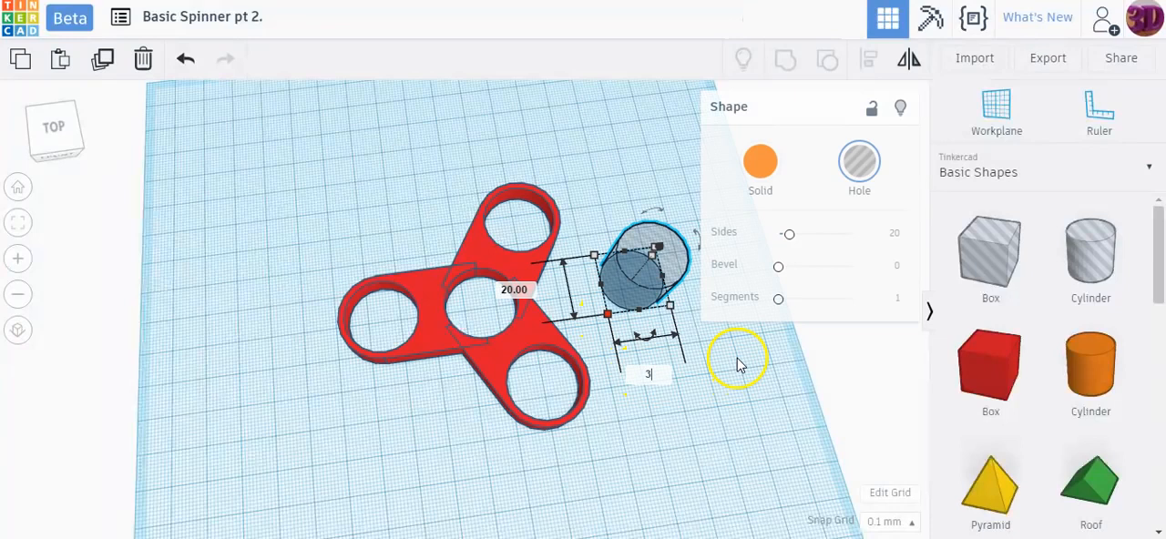
{"action": "key", "text": "Return"}
{"action": "left_click", "coordinate": [486, 293]}
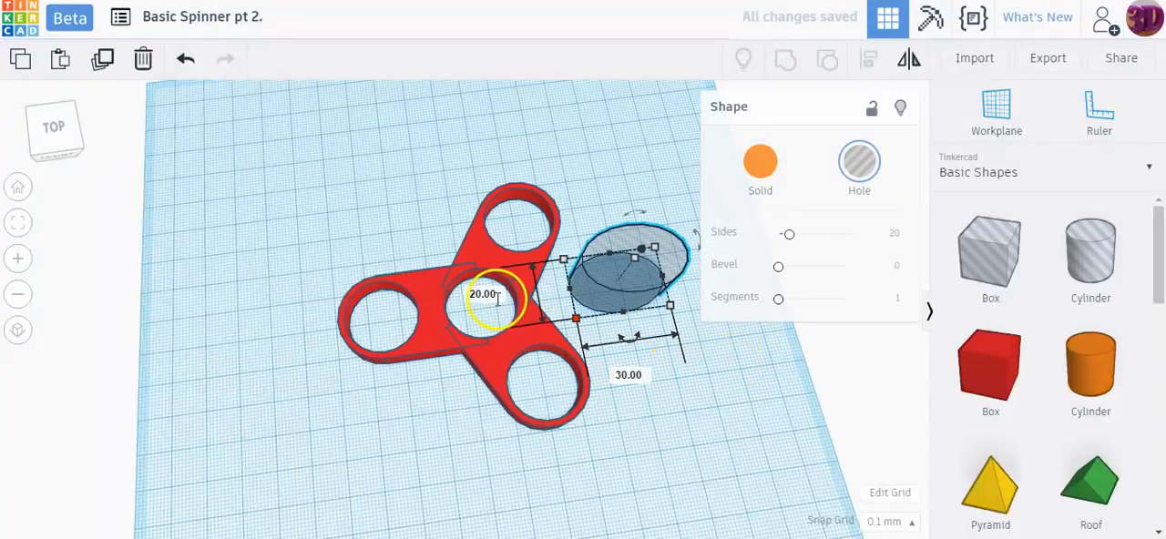
{"action": "type", "text": "30"}
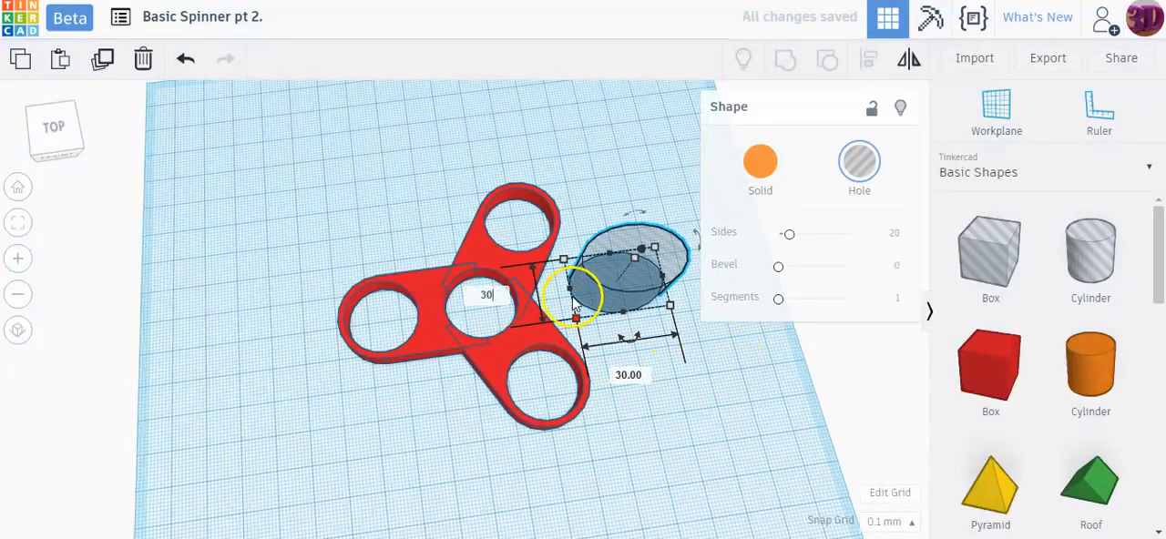
{"action": "key", "text": "Return"}
Step: Move the hole cylinder into the gap between the spinner's two right-hand arms, overlapping their inner edges
{"action": "left_click_drag", "start_coordinate": [575, 303], "coordinate": [545, 304]}
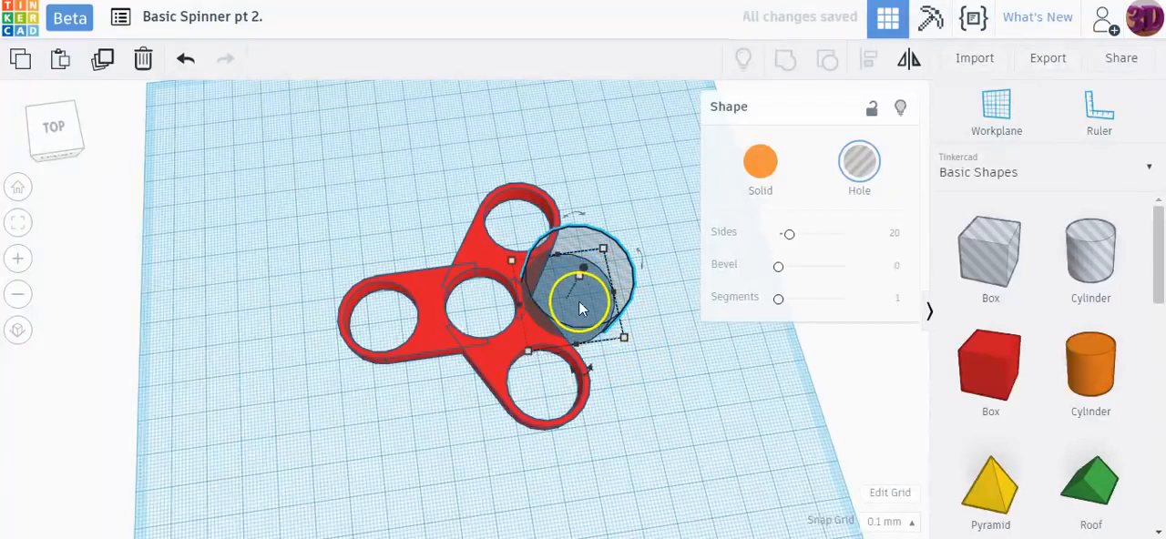
{"action": "left_click_drag", "start_coordinate": [584, 299], "coordinate": [584, 299]}
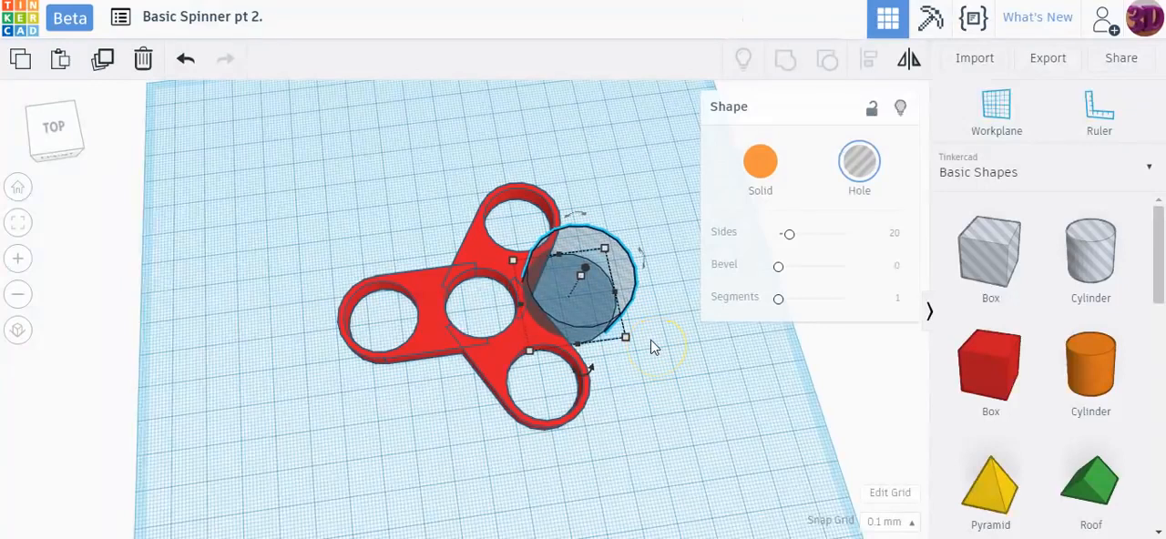
{"action": "mouse_move", "coordinate": [627, 339]}
Step: Duplicate the hole cylinder and move the copy about 41.7 mm left and 24.5 mm back into the spinner's back-left gap
{"action": "right_click_drag", "start_coordinate": [583, 343], "coordinate": [473, 330]}
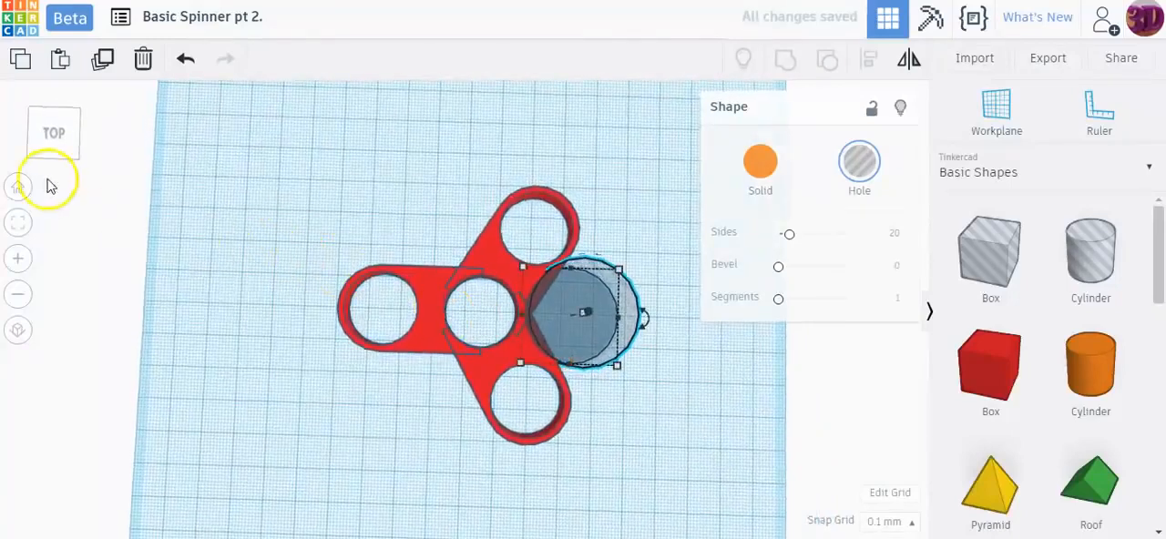
{"action": "left_click", "coordinate": [53, 132]}
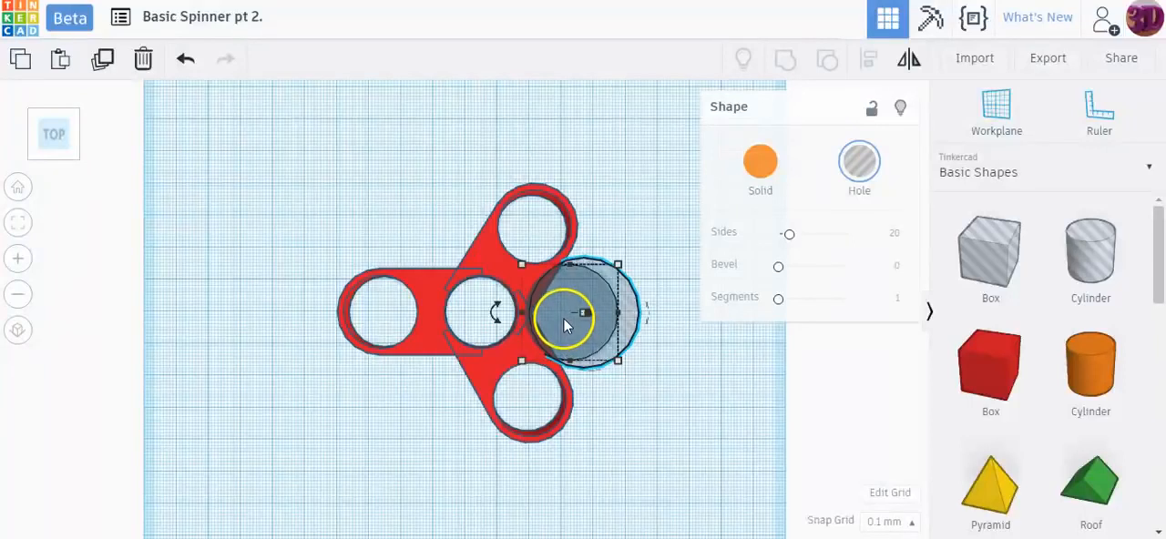
{"action": "left_click", "coordinate": [102, 60]}
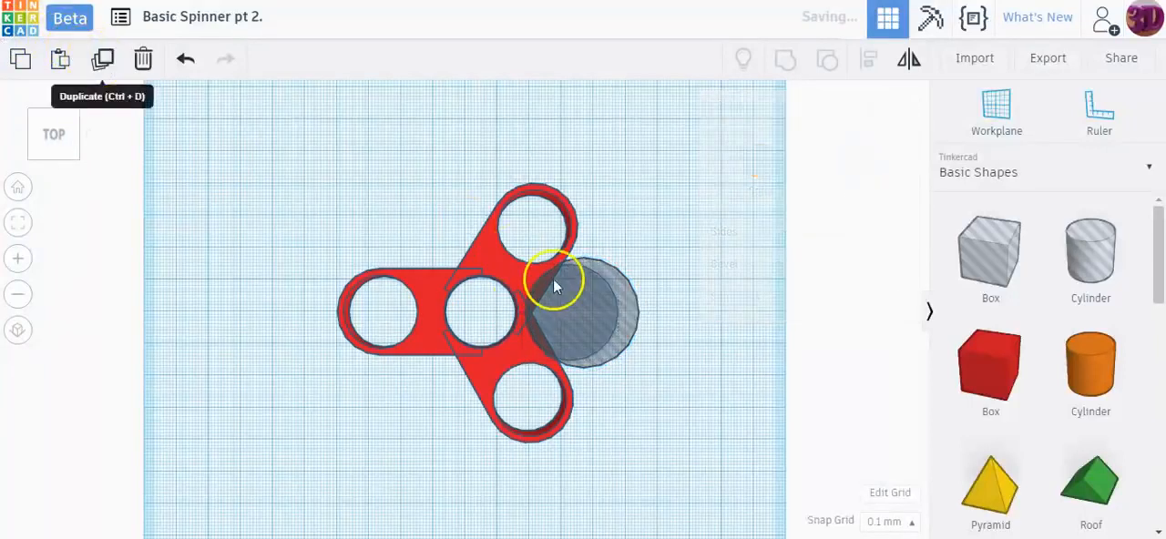
{"action": "left_click_drag", "start_coordinate": [554, 320], "coordinate": [418, 238]}
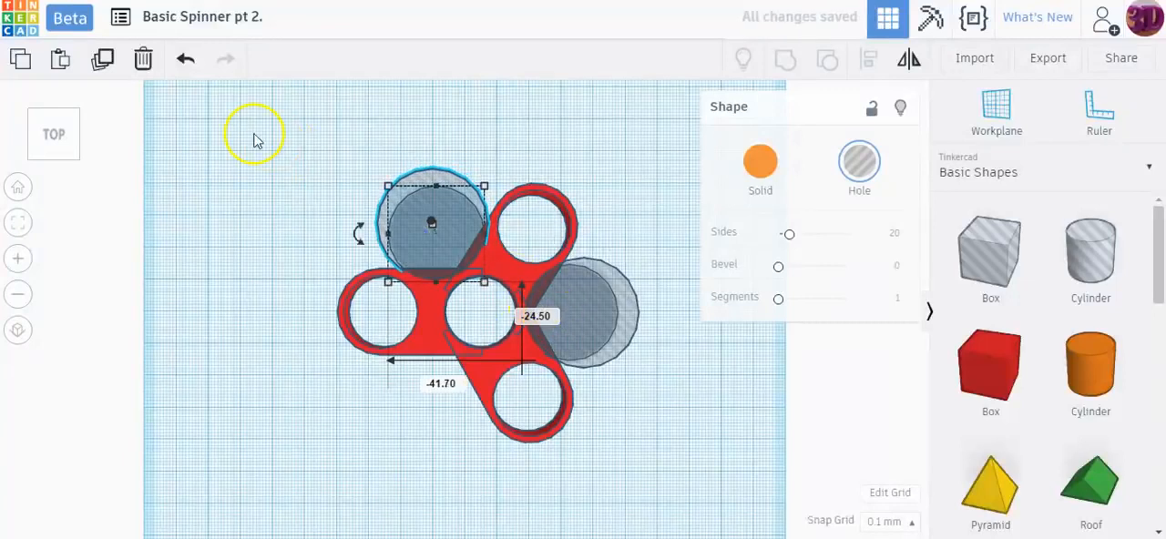
Step: Duplicate the back-left hole cylinder and move the copy into the front-left gap between the arms
{"action": "left_click", "coordinate": [102, 69]}
{"action": "left_click_drag", "start_coordinate": [318, 158], "coordinate": [465, 420]}
{"action": "left_click", "coordinate": [700, 436]}
Step: Group the three spinner arms with all three hole cylinders to cut curved recesses between the arms
{"action": "right_click_drag", "start_coordinate": [699, 437], "coordinate": [639, 437]}
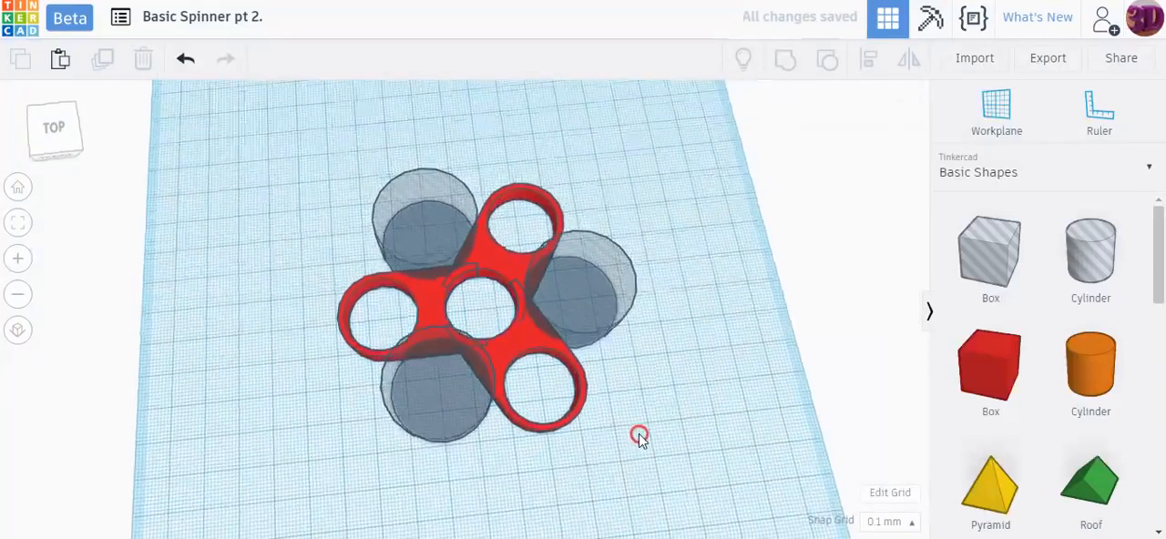
{"action": "left_click_drag", "start_coordinate": [237, 145], "coordinate": [673, 430]}
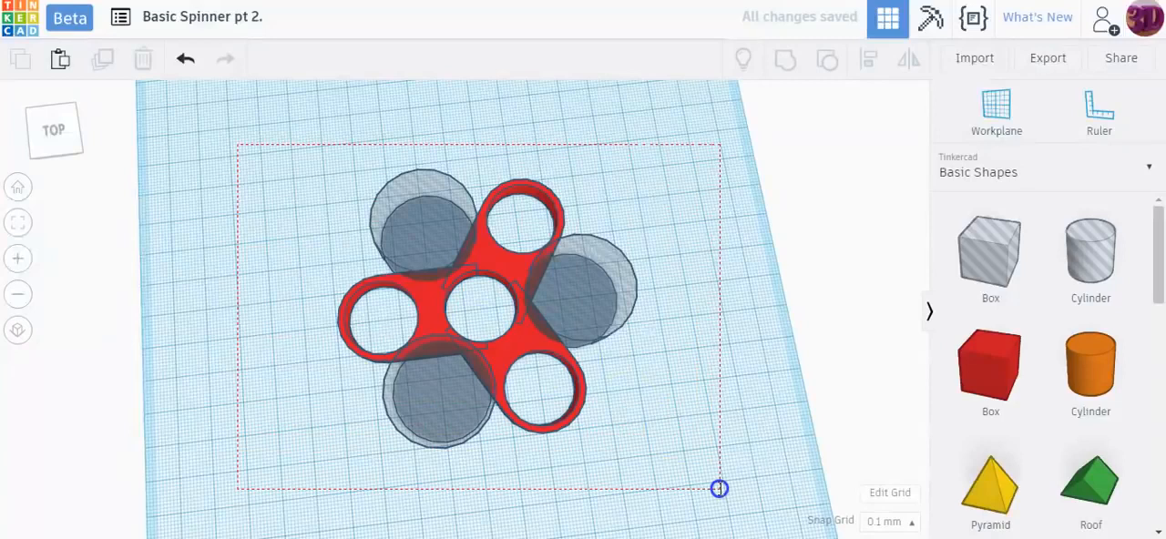
{"action": "left_click_drag", "start_coordinate": [719, 489], "coordinate": [719, 490]}
{"action": "left_click", "coordinate": [786, 58]}
{"action": "left_click", "coordinate": [691, 301]}
{"action": "right_click_drag", "start_coordinate": [642, 341], "coordinate": [572, 353]}
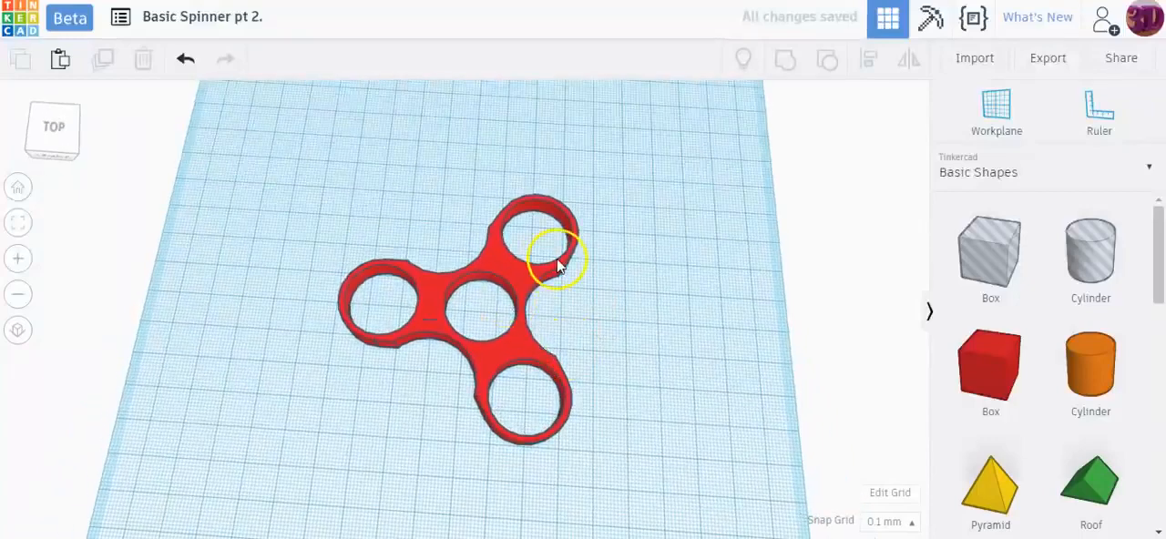
{"action": "right_click_drag", "start_coordinate": [594, 300], "coordinate": [594, 243]}
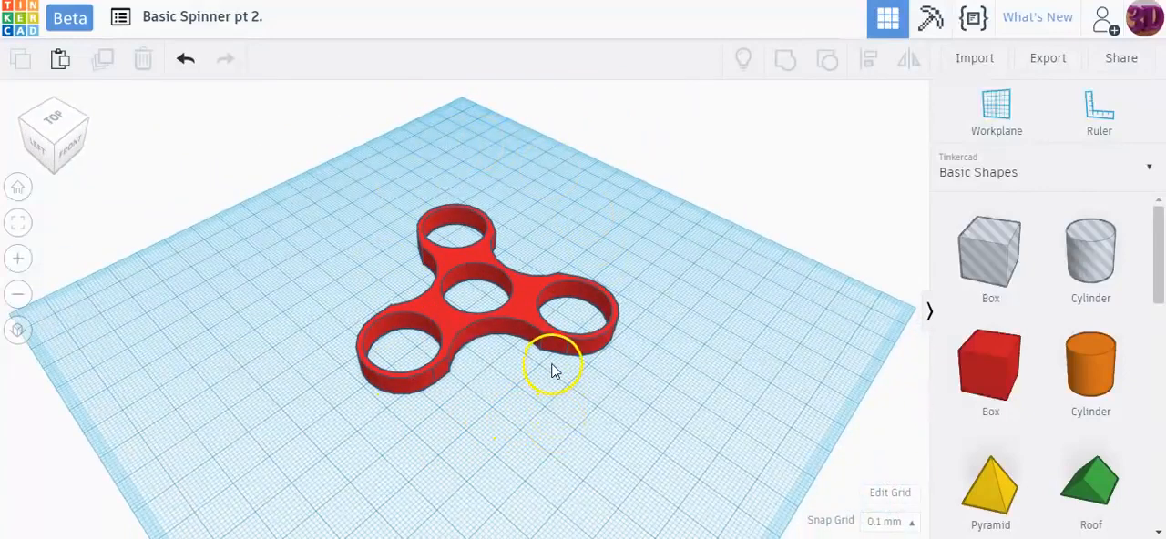
{"action": "right_click_drag", "start_coordinate": [531, 370], "coordinate": [485, 318]}
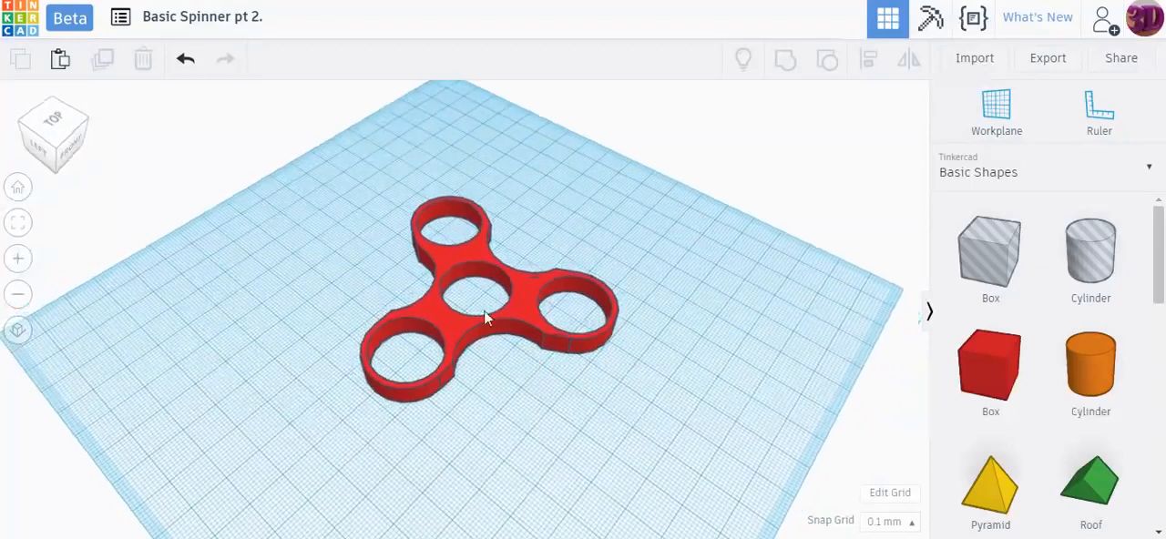